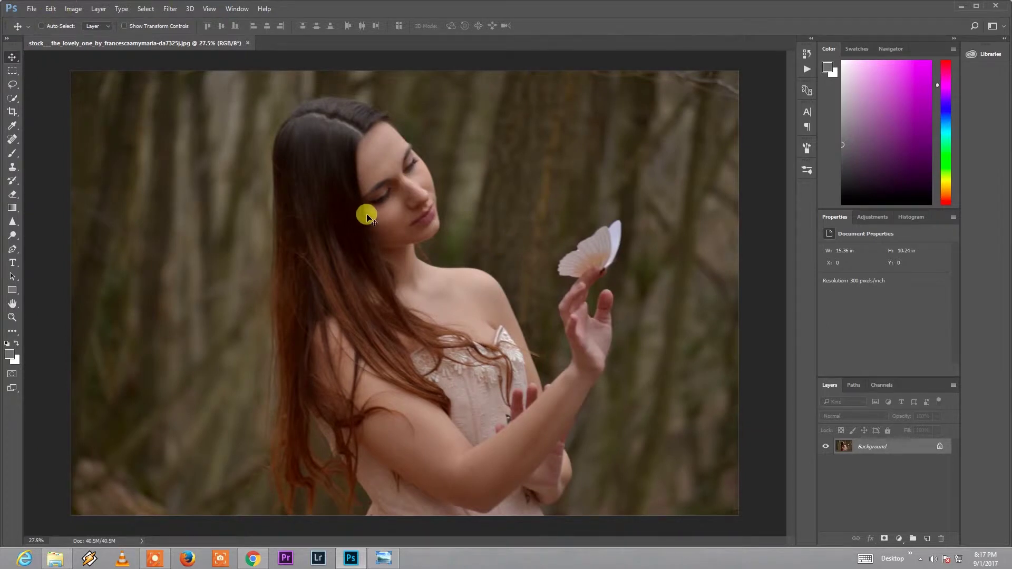
Step: Duplicate the Background layer and launch the Camera Raw filter on the copy
{"action": "left_click_drag", "start_coordinate": [893, 446], "coordinate": [927, 538]}
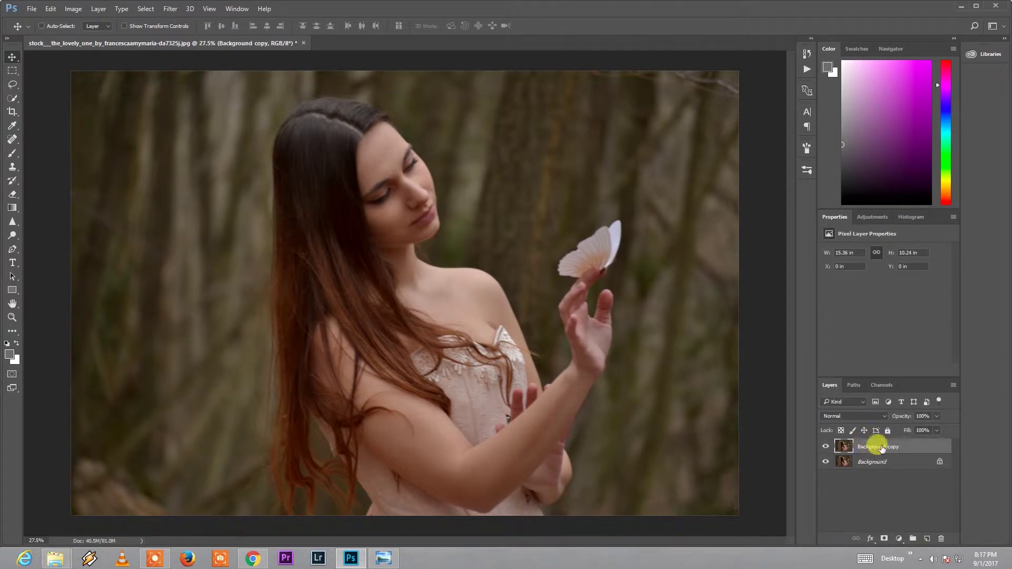
{"action": "left_click", "coordinate": [154, 10]}
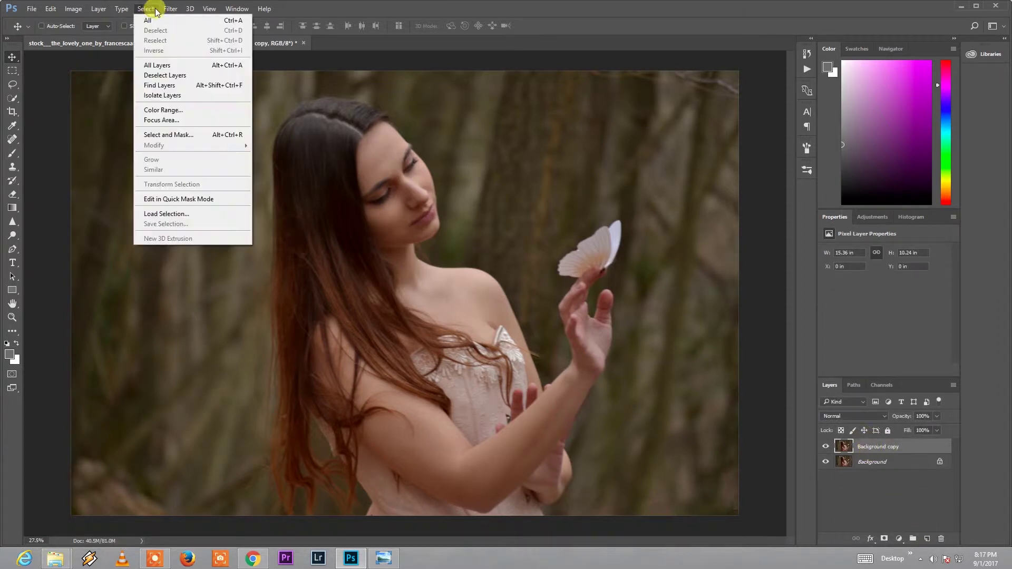
{"action": "left_click", "coordinate": [181, 66]}
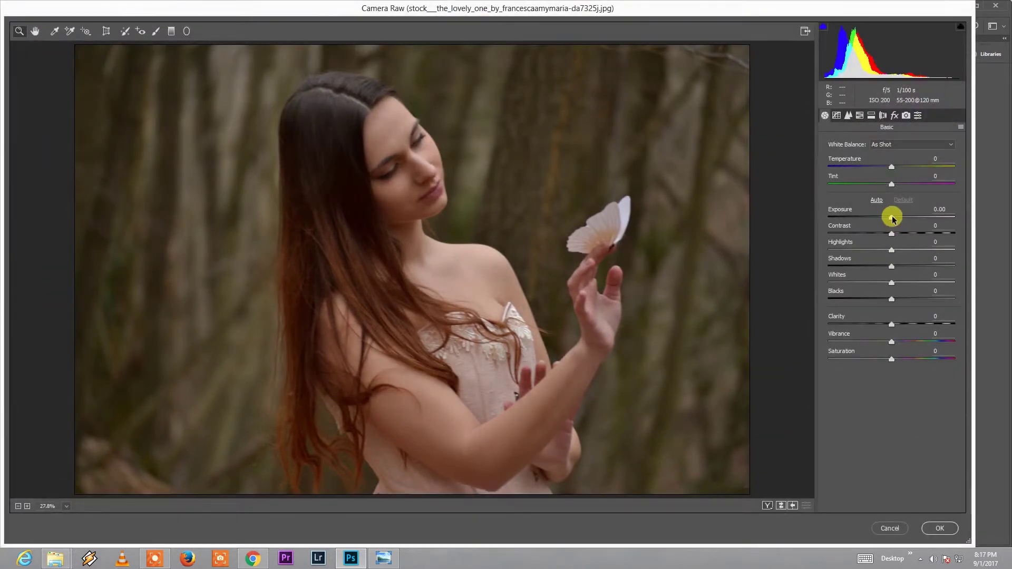
Step: In Camera Raw, raise Exposure, set Temperature to -12, and raise Vibrance
{"action": "mouse_move", "coordinate": [894, 216]}
{"action": "left_mouse_down"}
{"action": "mouse_move", "coordinate": [908, 234]}
{"action": "mouse_move", "coordinate": [918, 230]}
{"action": "mouse_move", "coordinate": [900, 251]}
{"action": "mouse_move", "coordinate": [861, 251]}
{"action": "mouse_move", "coordinate": [871, 271]}
{"action": "mouse_move", "coordinate": [916, 283]}
{"action": "mouse_move", "coordinate": [871, 301]}
{"action": "left_mouse_up"}
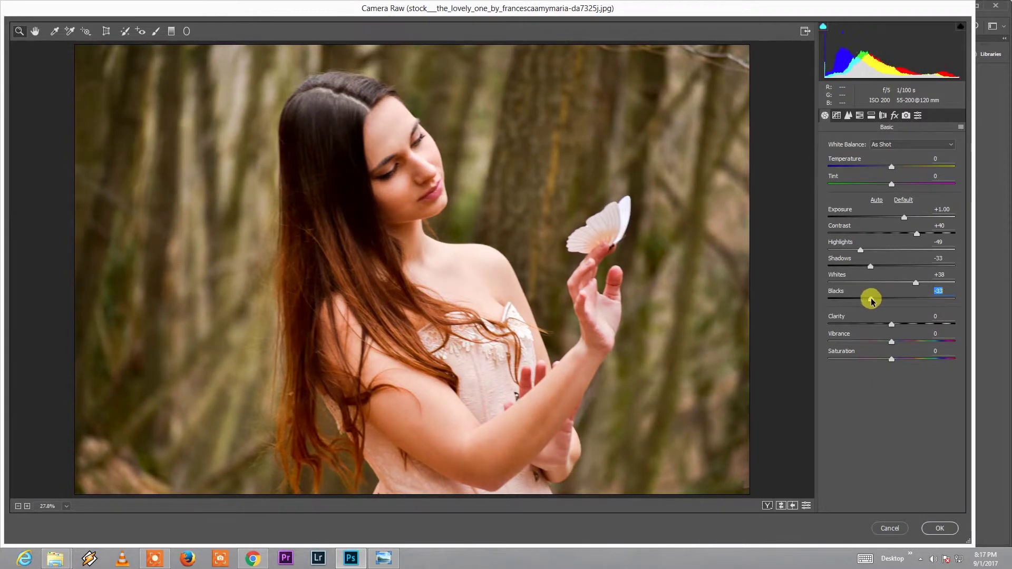
{"action": "left_click_drag", "start_coordinate": [891, 167], "coordinate": [884, 168]}
{"action": "left_click_drag", "start_coordinate": [892, 341], "coordinate": [906, 342]}
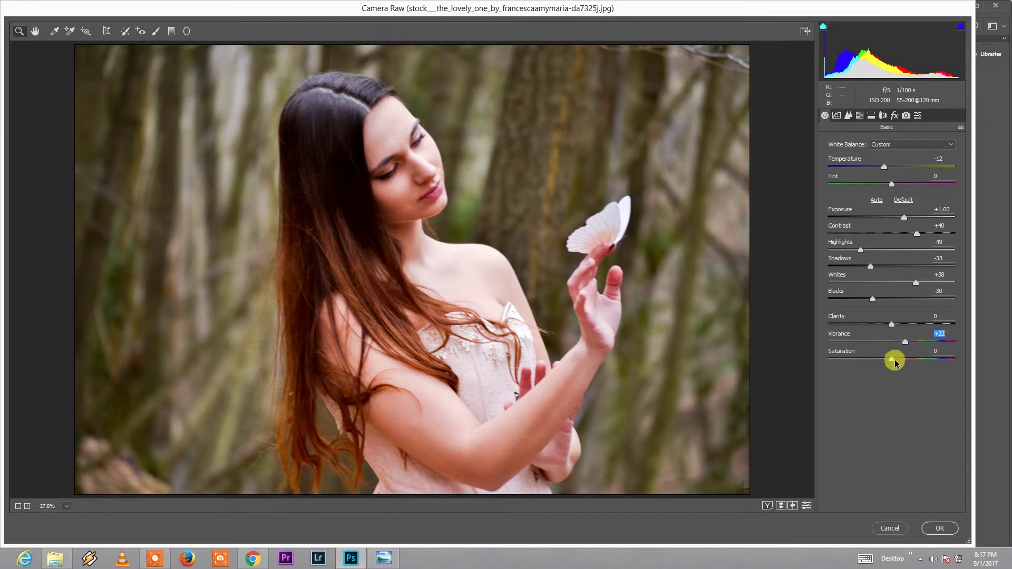
Step: Raise Greens luminance and saturation in HSL/Grayscale and apply the Camera Raw edits
{"action": "left_click", "coordinate": [860, 115]}
{"action": "left_click_drag", "start_coordinate": [892, 250], "coordinate": [921, 252]}
{"action": "left_click", "coordinate": [863, 160]}
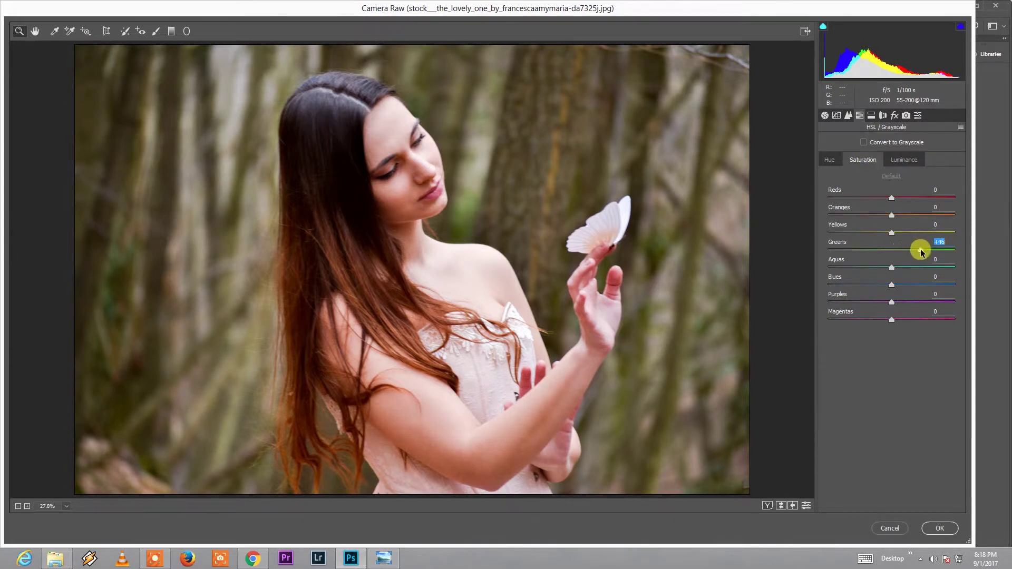
{"action": "left_click", "coordinate": [938, 527]}
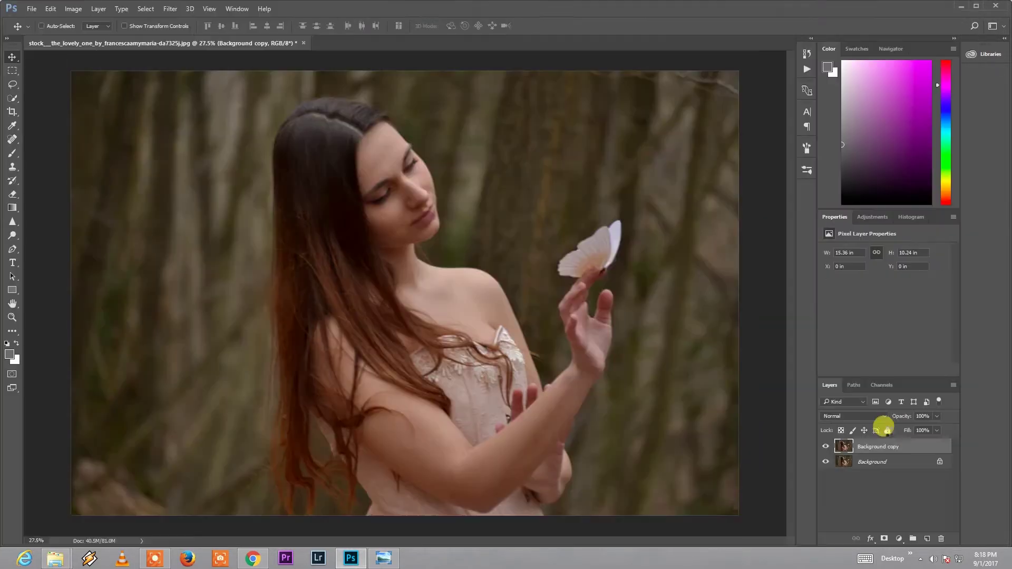
Step: Rename the edited copy layer 'Model' and duplicate it as a layer named 'Background'
{"action": "left_click", "coordinate": [826, 447]}
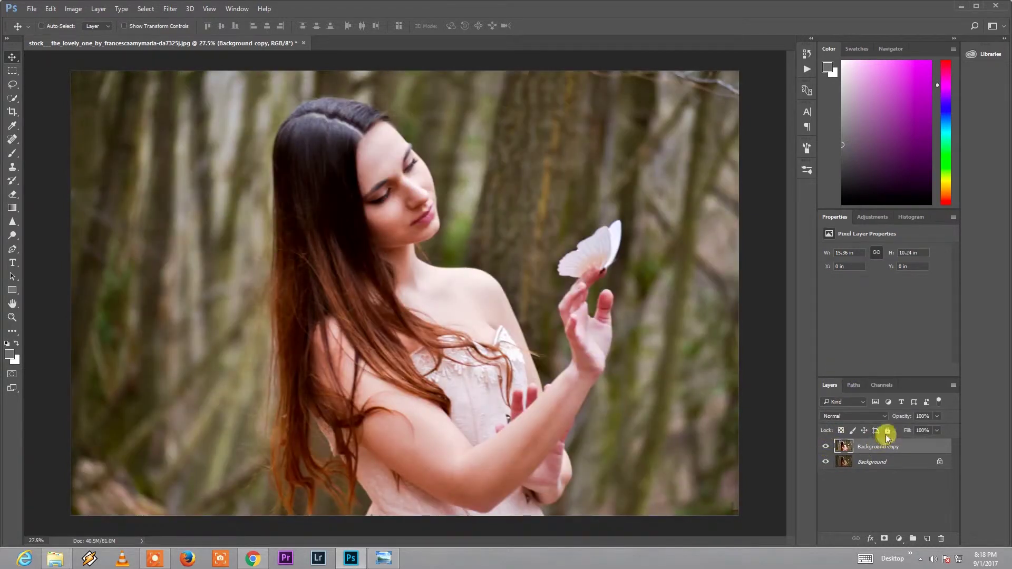
{"action": "double_click", "coordinate": [878, 445]}
{"action": "type", "text": "Model"}
{"action": "key", "text": "Return"}
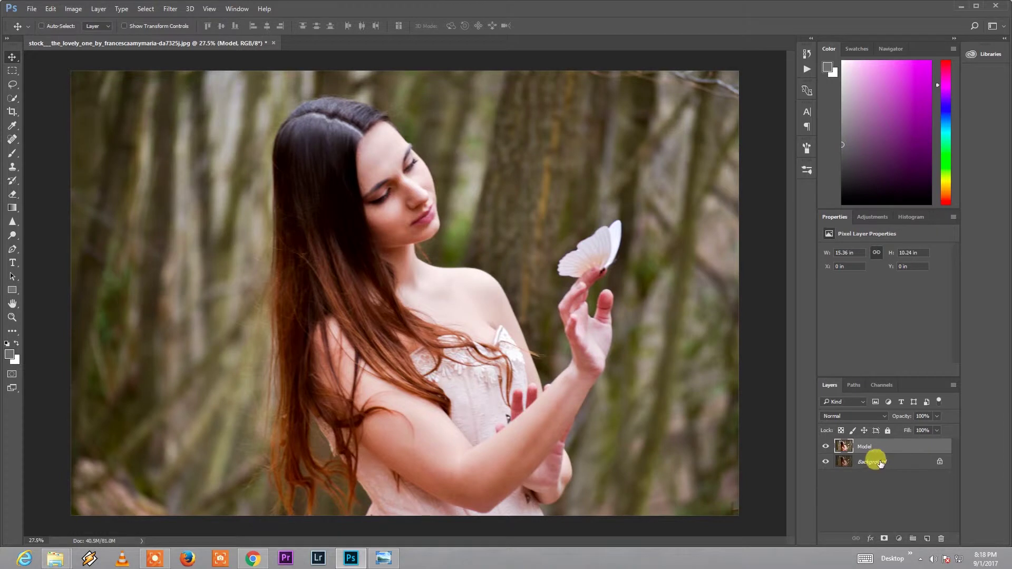
{"action": "left_click_drag", "start_coordinate": [878, 448], "coordinate": [927, 538]}
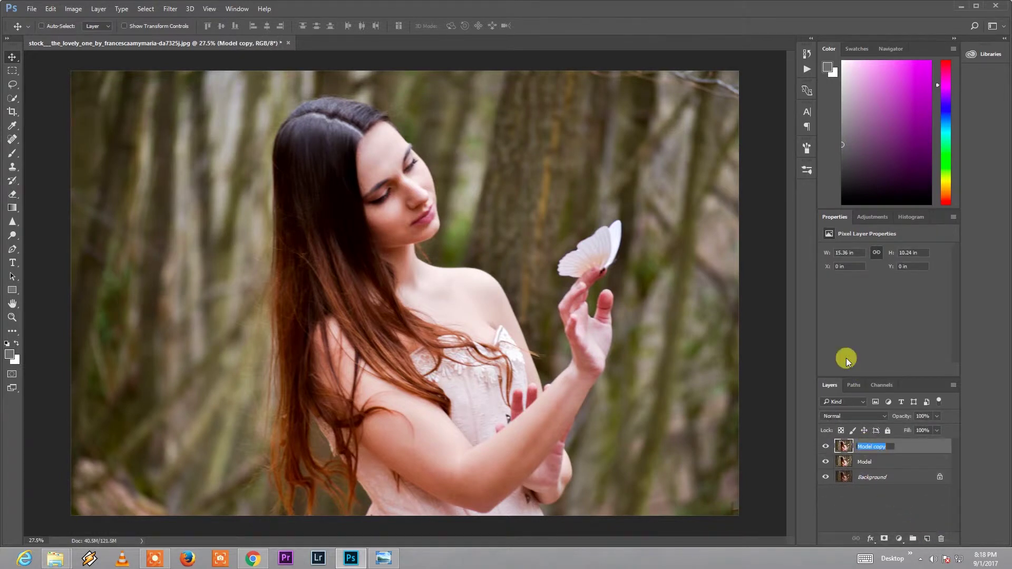
{"action": "type", "text": "Back"}
{"action": "type", "text": "ground"}
Step: Apply Levels with black input 33 and midtone 1.15, then add a layer mask
{"action": "key", "text": "ctrl+l"}
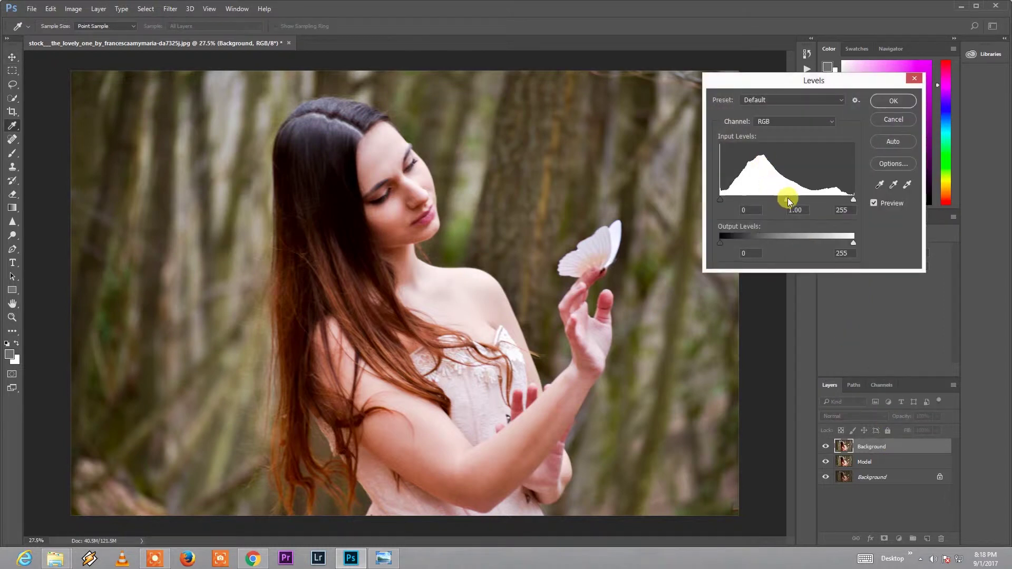
{"action": "left_click_drag", "start_coordinate": [722, 200], "coordinate": [791, 200]}
{"action": "left_click", "coordinate": [791, 200]}
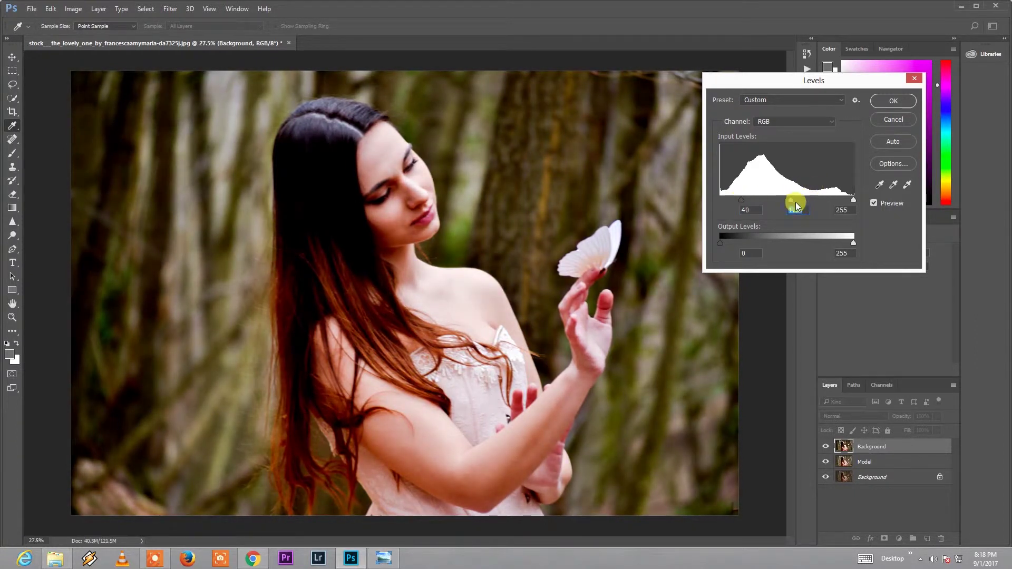
{"action": "left_click_drag", "start_coordinate": [793, 200], "coordinate": [792, 201]}
{"action": "left_click_drag", "start_coordinate": [740, 200], "coordinate": [737, 200]}
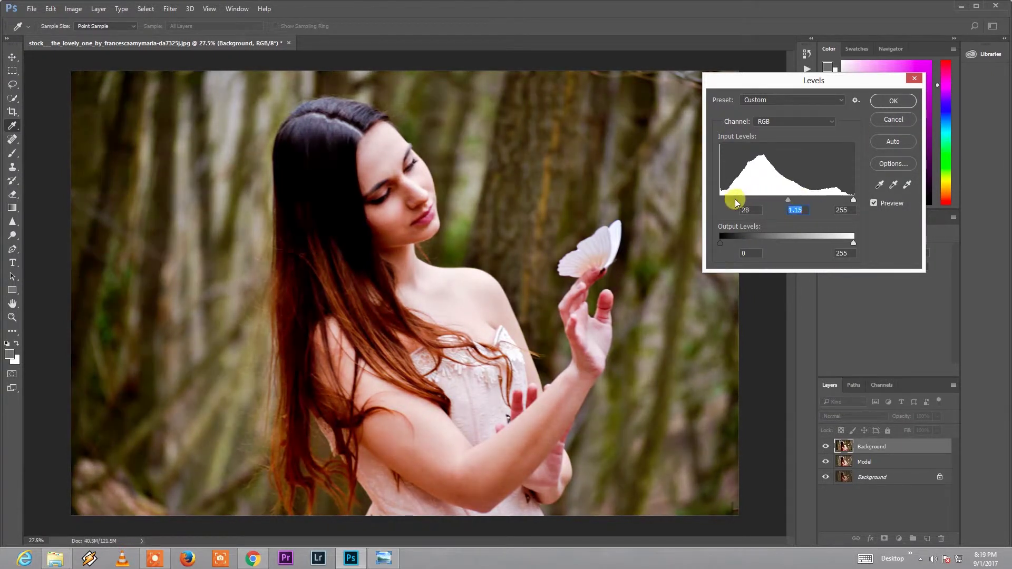
{"action": "left_click", "coordinate": [893, 100]}
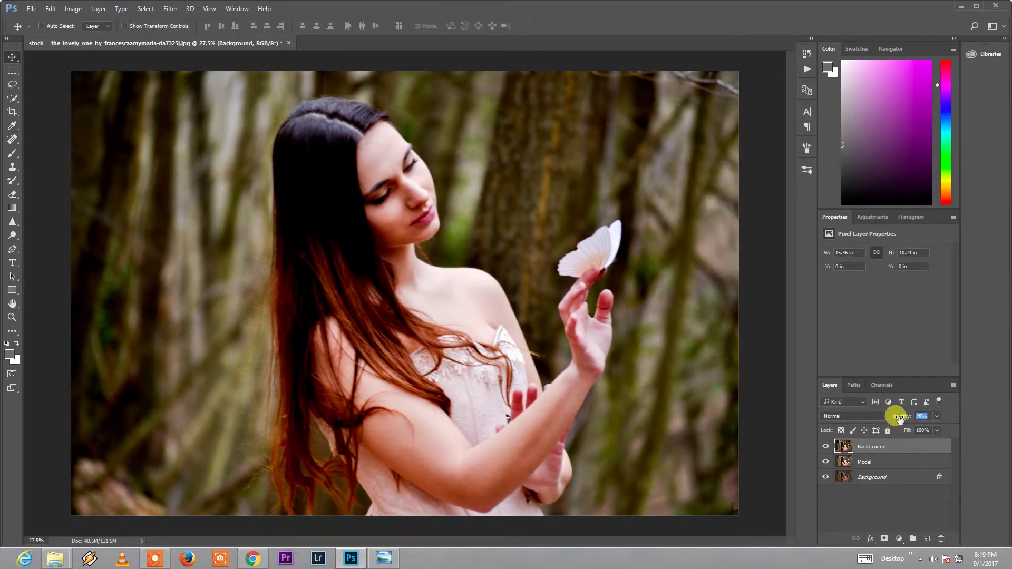
{"action": "left_click", "coordinate": [884, 539]}
{"action": "key", "text": "b"}
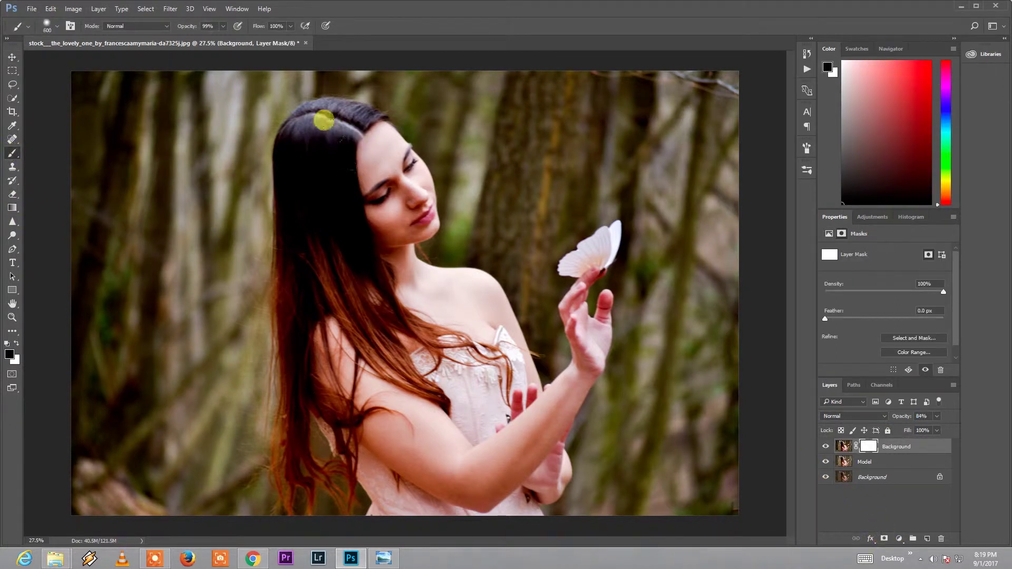
Step: Paint black on the mask over the hair, arm and hand with progressively smaller brushes
{"action": "key", "text": "bracketright"}
{"action": "key", "text": "bracketright"}
{"action": "key", "text": "bracketright"}
{"action": "key", "text": "bracketleft"}
{"action": "left_click_drag", "start_coordinate": [280, 151], "coordinate": [296, 289]}
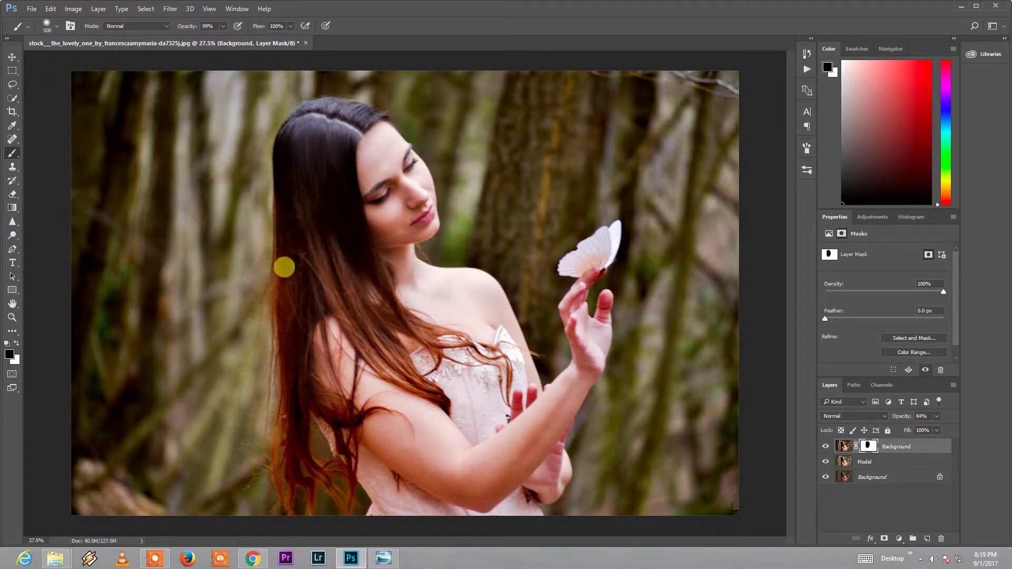
{"action": "key", "text": "bracketleft"}
{"action": "key", "text": "bracketleft"}
{"action": "key", "text": "bracketleft"}
{"action": "key", "text": "bracketleft"}
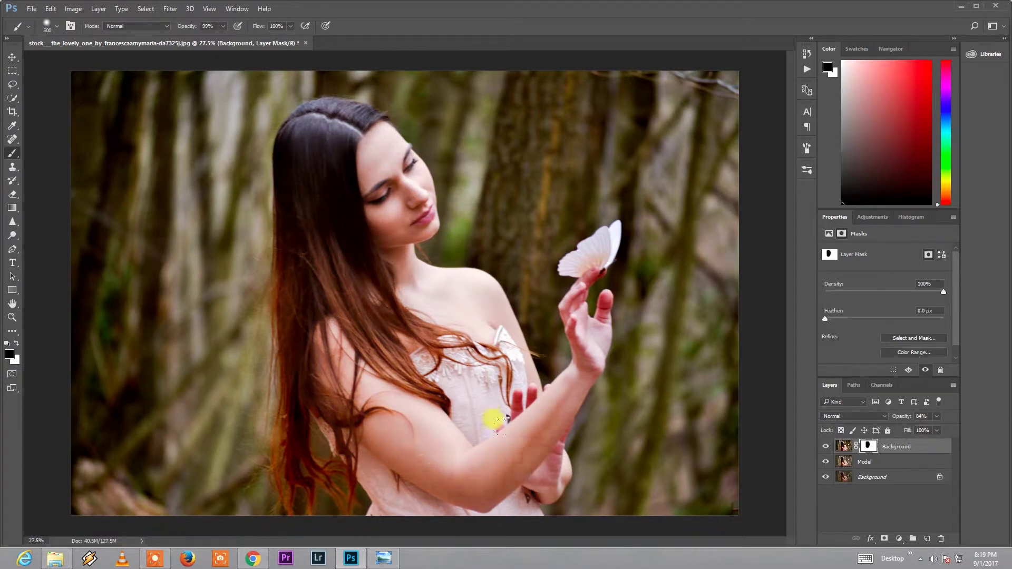
{"action": "left_click_drag", "start_coordinate": [448, 462], "coordinate": [571, 246]}
{"action": "key", "text": "bracketleft"}
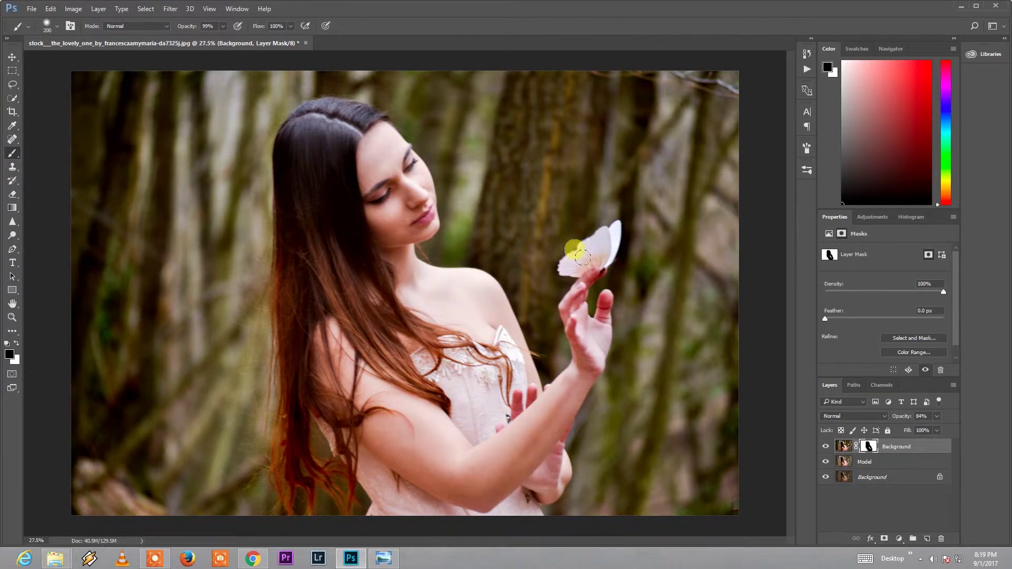
{"action": "left_click_drag", "start_coordinate": [598, 239], "coordinate": [564, 392]}
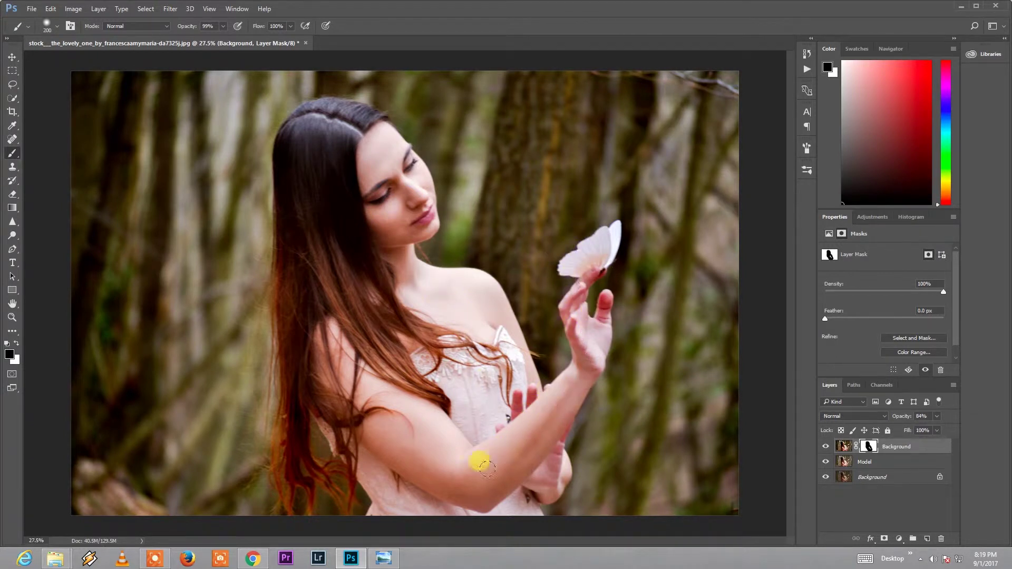
Step: Refine the mask from the fingers to the wrist, swapping paint colours as needed
{"action": "key", "text": "s"}
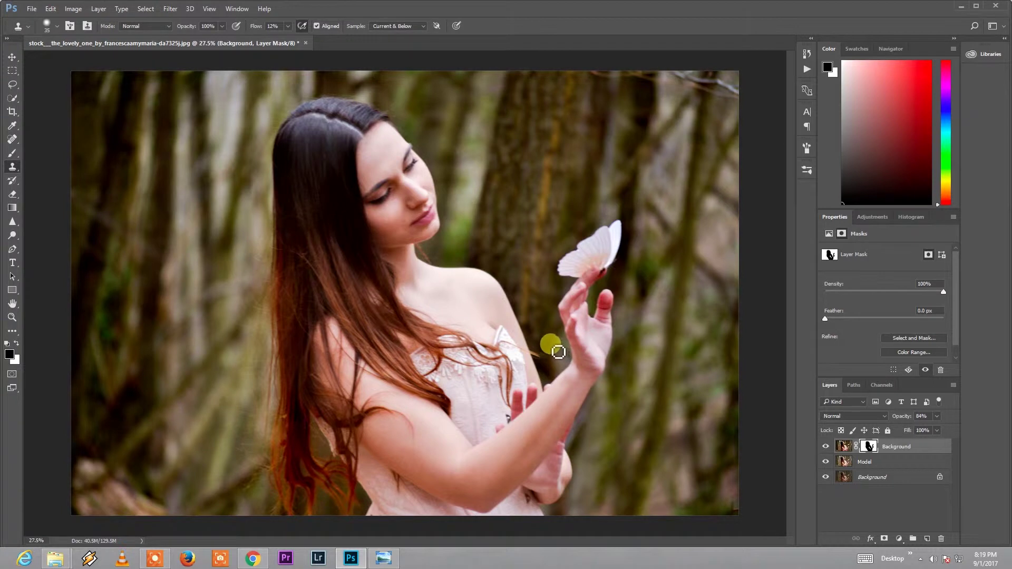
{"action": "key", "text": "b"}
{"action": "key", "text": "x"}
{"action": "mouse_move", "coordinate": [608, 319]}
{"action": "left_mouse_down"}
{"action": "mouse_move", "coordinate": [541, 451]}
{"action": "mouse_move", "coordinate": [364, 199]}
{"action": "mouse_move", "coordinate": [372, 131]}
{"action": "mouse_move", "coordinate": [379, 181]}
{"action": "left_mouse_up"}
{"action": "key", "text": "x"}
Step: Merge the masked top layer down into the Model layer
{"action": "key", "text": "ctrl+minus"}
{"action": "left_click", "coordinate": [915, 447]}
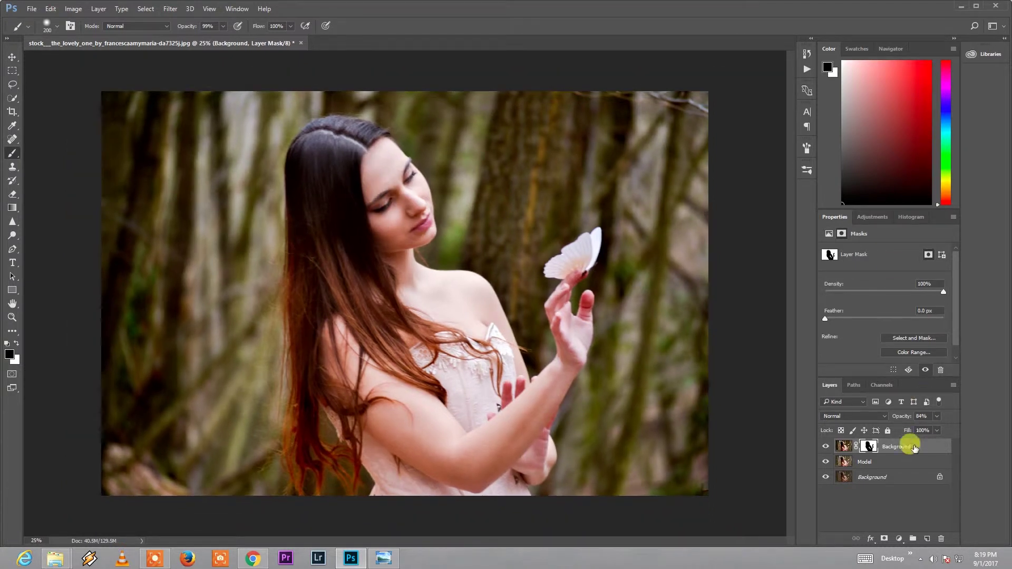
{"action": "key", "text": "ctrl+e"}
{"action": "left_click", "coordinate": [826, 446]}
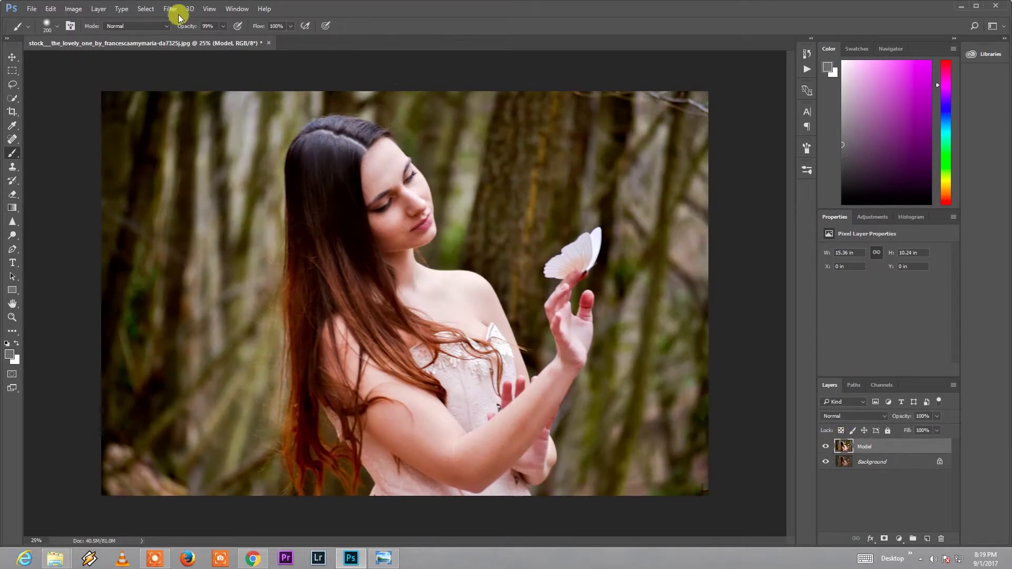
Step: Duplicate the Model layer and name the copy 'Focus Area'
{"action": "key", "text": "ctrl+j"}
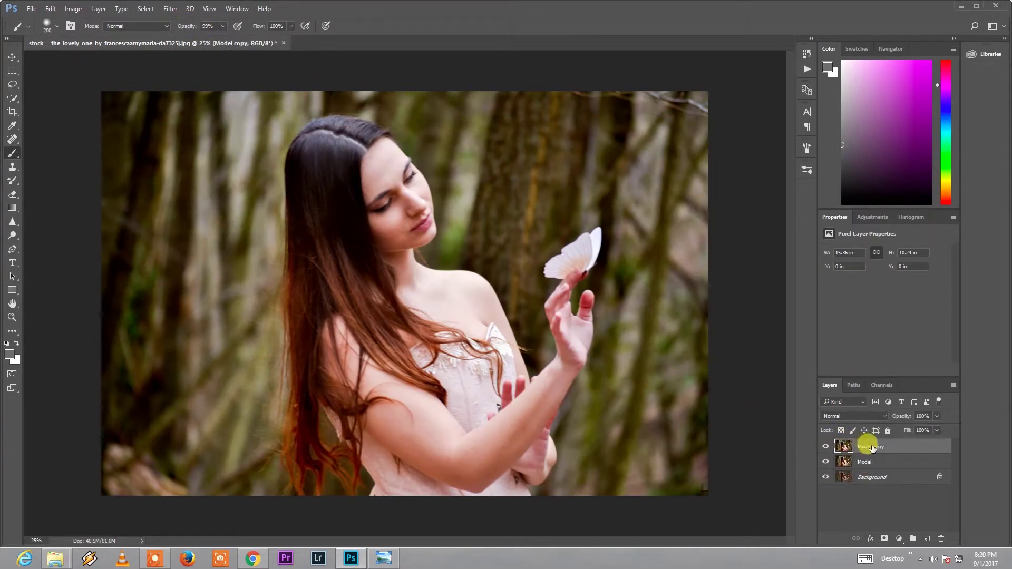
{"action": "double_click", "coordinate": [872, 447]}
{"action": "type", "text": "Focs"}
{"action": "type", "text": "cus "}
{"action": "type", "text": "Ar"}
{"action": "type", "text": "ea"}
{"action": "key", "text": "Return"}
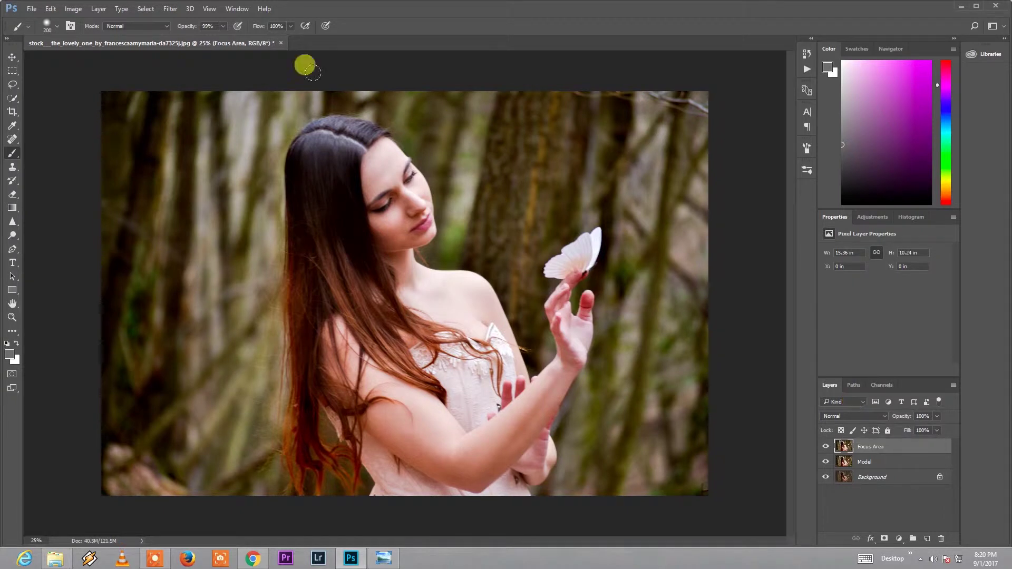
{"action": "left_click", "coordinate": [170, 9]}
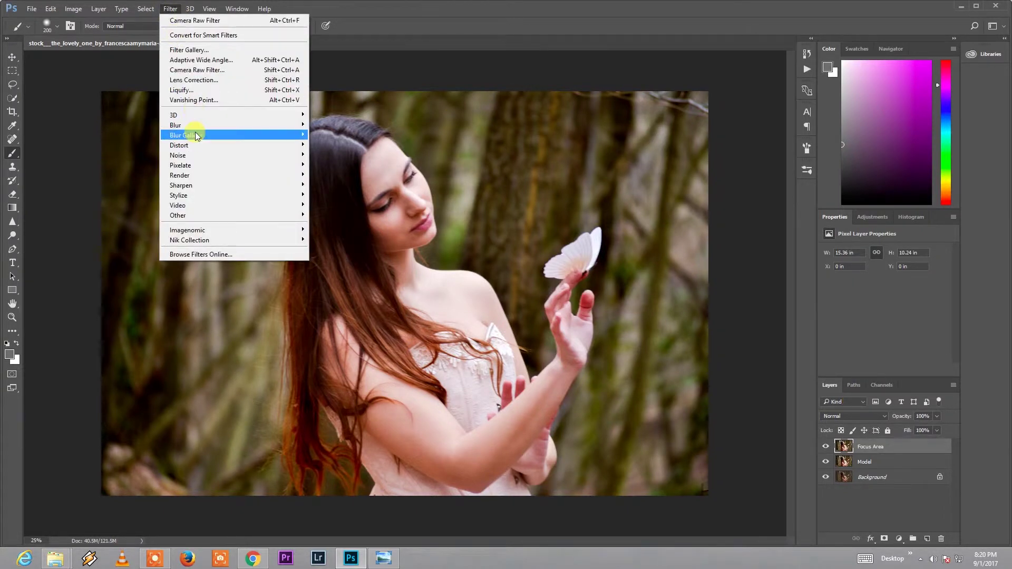
Step: Start a Field Blur with a 40 px blur point on the wrist
{"action": "mouse_move", "coordinate": [184, 135]}
{"action": "left_click", "coordinate": [333, 136]}
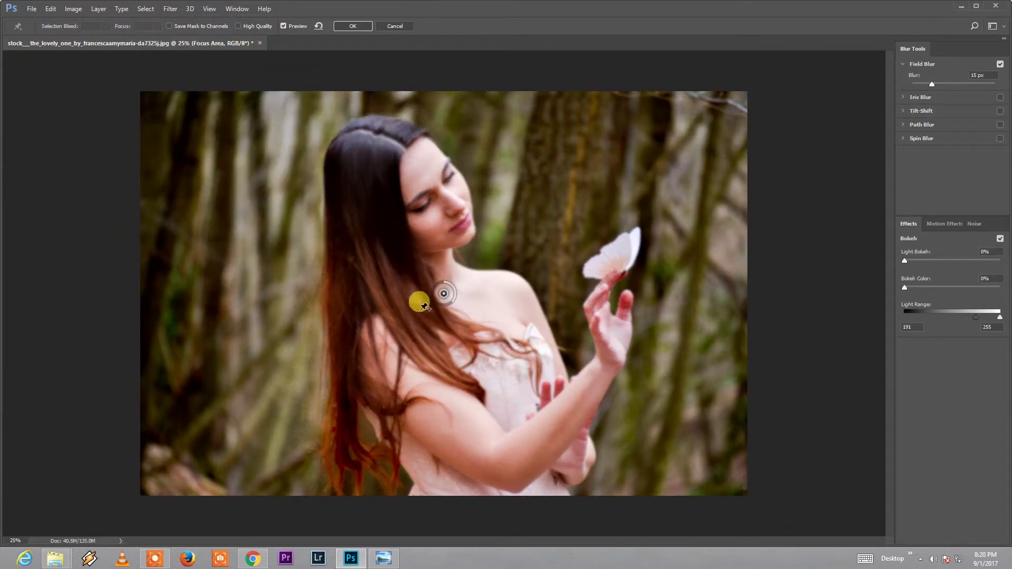
{"action": "left_click", "coordinate": [588, 390]}
{"action": "left_click_drag", "start_coordinate": [595, 401], "coordinate": [574, 403]}
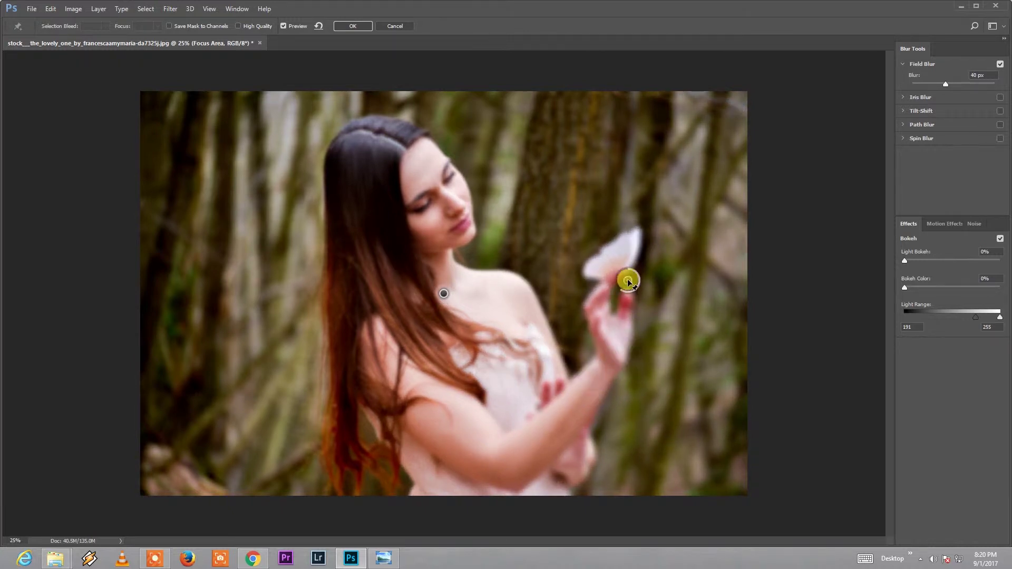
Step: Reposition blur pins, placing a nearly sharp one on the face and one on the forearm
{"action": "mouse_move", "coordinate": [444, 293]}
{"action": "left_mouse_down"}
{"action": "mouse_move", "coordinate": [494, 224]}
{"action": "mouse_move", "coordinate": [532, 306]}
{"action": "left_mouse_up"}
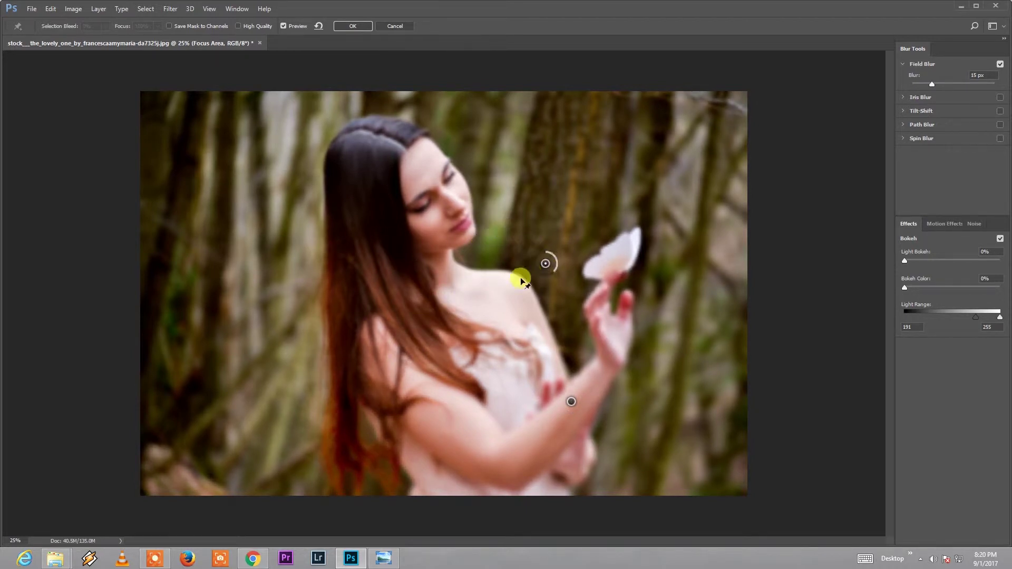
{"action": "mouse_move", "coordinate": [571, 402]}
{"action": "left_mouse_down"}
{"action": "mouse_move", "coordinate": [420, 403]}
{"action": "mouse_move", "coordinate": [452, 395]}
{"action": "left_mouse_up"}
{"action": "mouse_move", "coordinate": [533, 307]}
{"action": "left_mouse_down"}
{"action": "mouse_move", "coordinate": [547, 345]}
{"action": "mouse_move", "coordinate": [555, 340]}
{"action": "left_mouse_up"}
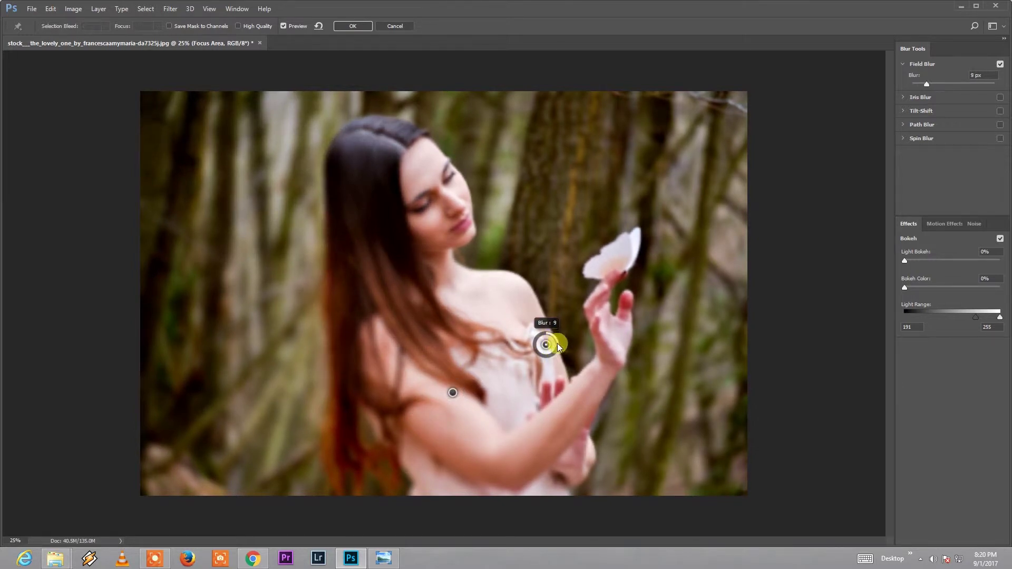
{"action": "left_click", "coordinate": [452, 392]}
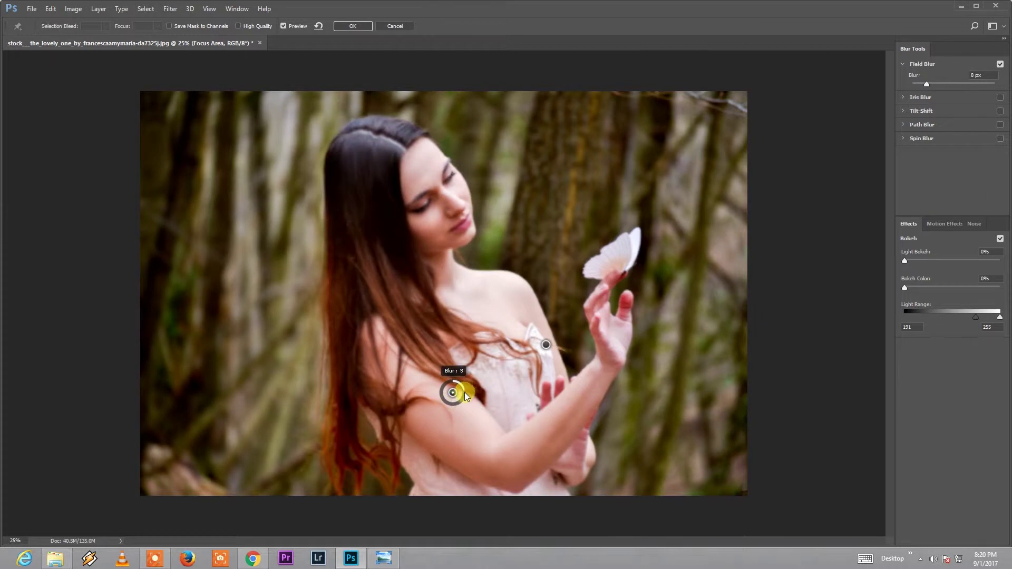
{"action": "left_click_drag", "start_coordinate": [452, 393], "coordinate": [452, 199]}
{"action": "mouse_move", "coordinate": [546, 344]}
{"action": "left_mouse_down"}
{"action": "mouse_move", "coordinate": [529, 414]}
{"action": "mouse_move", "coordinate": [582, 400]}
{"action": "mouse_move", "coordinate": [570, 413]}
{"action": "left_mouse_up"}
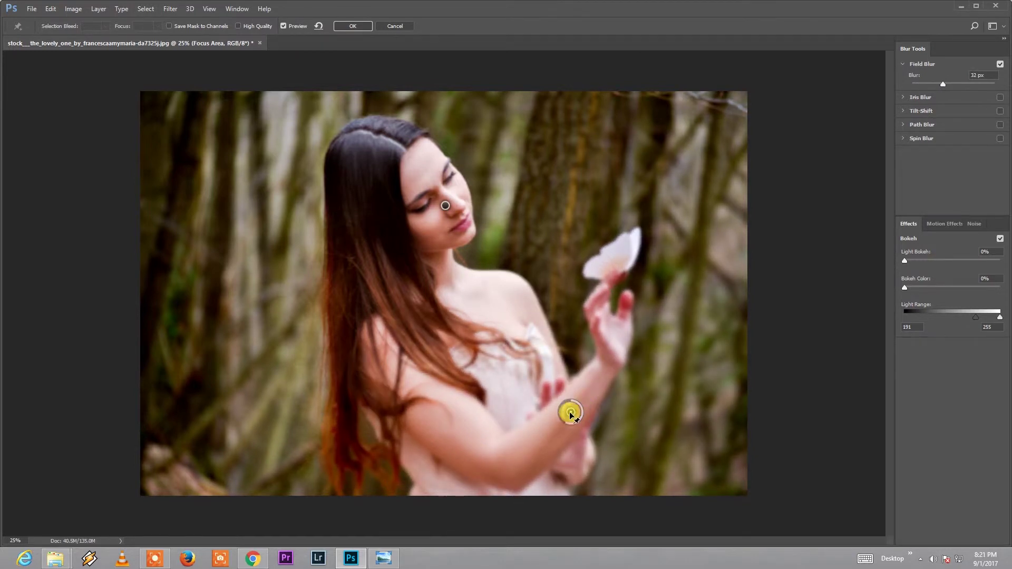
{"action": "left_click", "coordinate": [612, 272]}
Step: Set the butterfly point nearly sharp and shift the forearm and wrist points lower
{"action": "left_click_drag", "start_coordinate": [616, 265], "coordinate": [619, 270]}
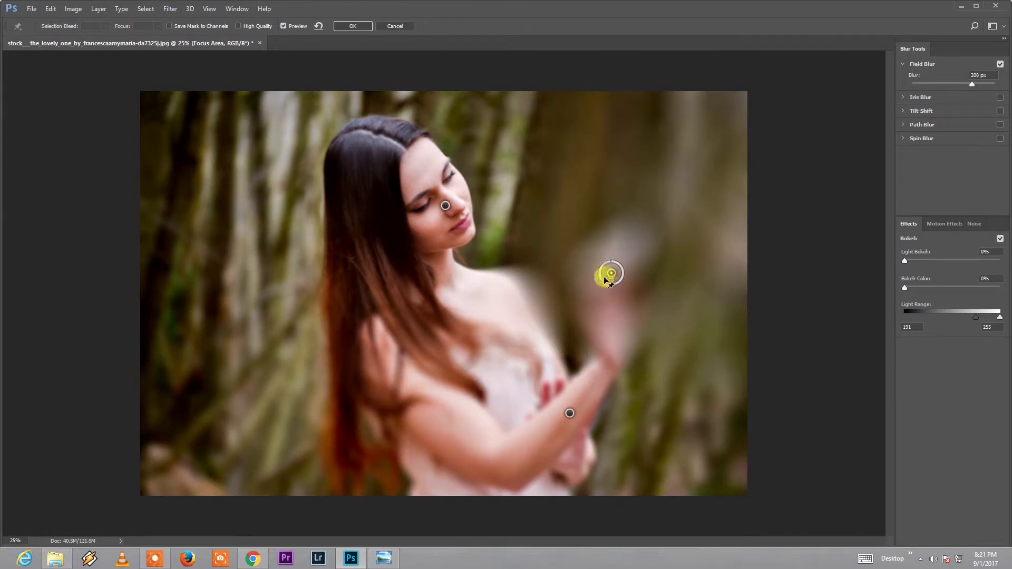
{"action": "left_click_drag", "start_coordinate": [618, 266], "coordinate": [612, 268]}
{"action": "mouse_move", "coordinate": [570, 413]}
{"action": "left_mouse_down"}
{"action": "mouse_move", "coordinate": [603, 391]}
{"action": "mouse_move", "coordinate": [538, 455]}
{"action": "mouse_move", "coordinate": [547, 446]}
{"action": "left_mouse_up"}
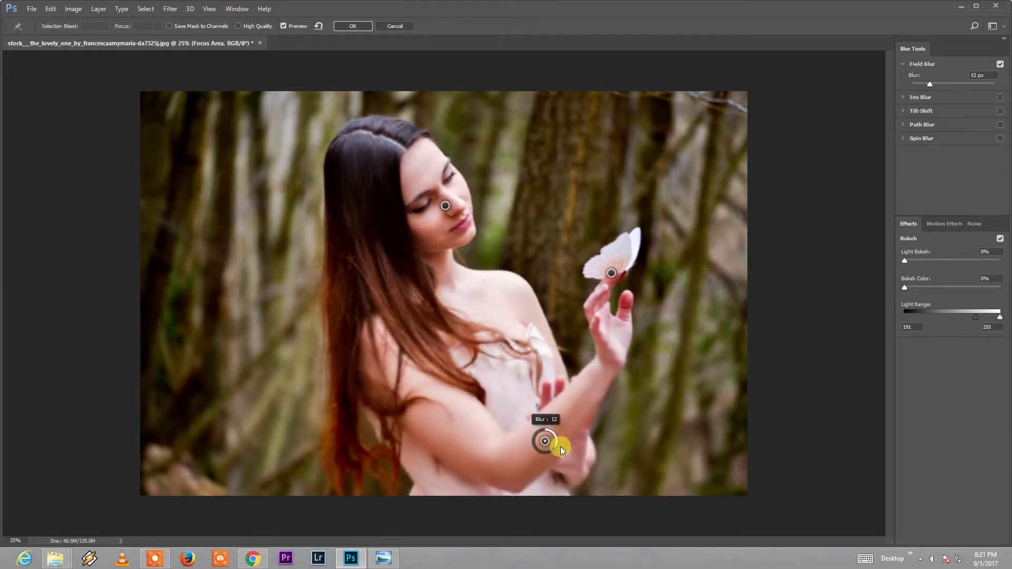
{"action": "left_click_drag", "start_coordinate": [545, 443], "coordinate": [582, 415]}
Step: Add light-to-moderate blur points along the arm and strongly blur the area beside her hair
{"action": "left_click", "coordinate": [447, 427]}
{"action": "mouse_move", "coordinate": [456, 424]}
{"action": "left_mouse_down"}
{"action": "mouse_move", "coordinate": [447, 416]}
{"action": "mouse_move", "coordinate": [464, 444]}
{"action": "mouse_move", "coordinate": [507, 473]}
{"action": "mouse_move", "coordinate": [415, 367]}
{"action": "mouse_move", "coordinate": [369, 349]}
{"action": "left_mouse_up"}
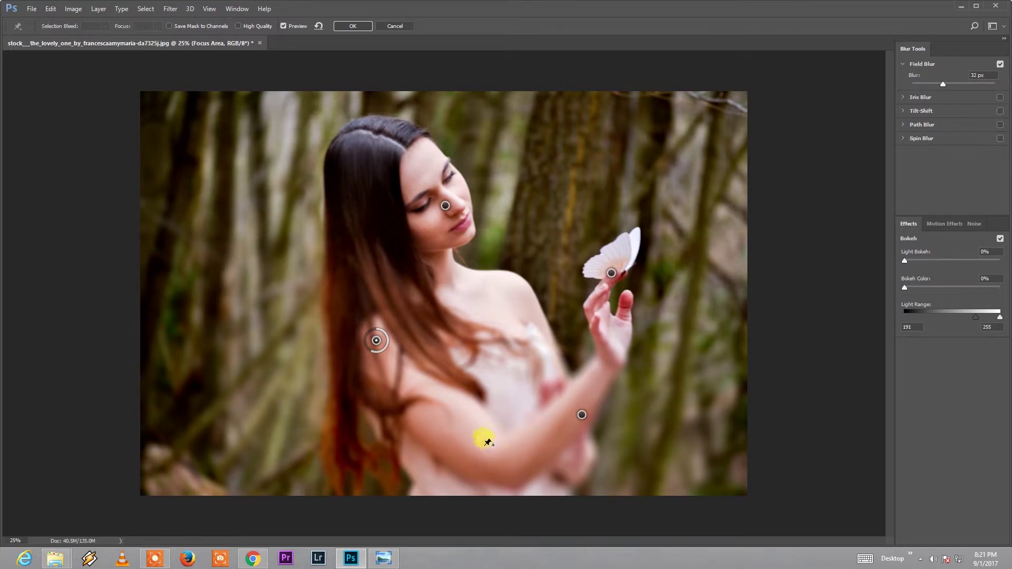
{"action": "left_click", "coordinate": [460, 437]}
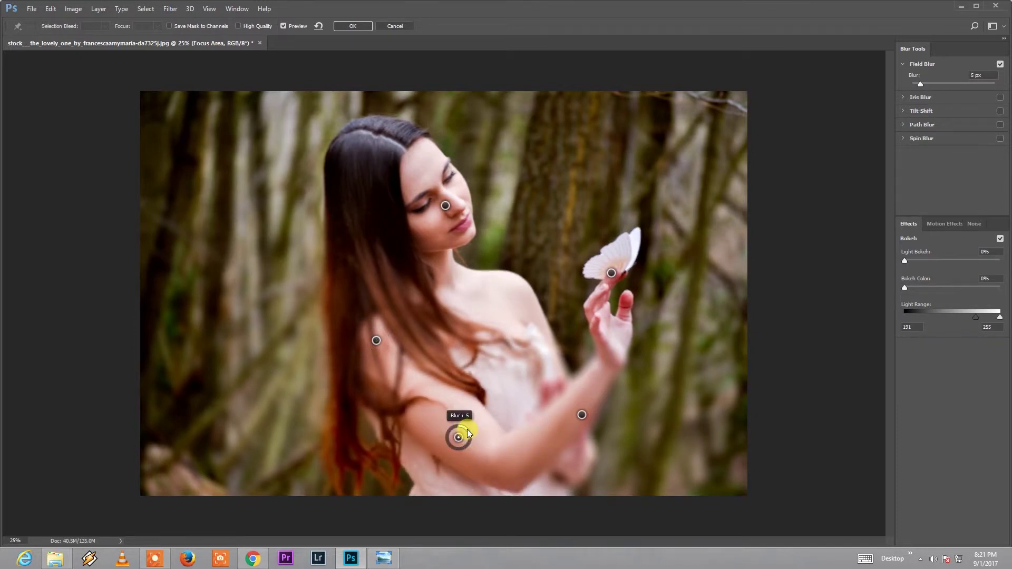
{"action": "left_click", "coordinate": [376, 340]}
{"action": "left_click_drag", "start_coordinate": [373, 343], "coordinate": [369, 346]}
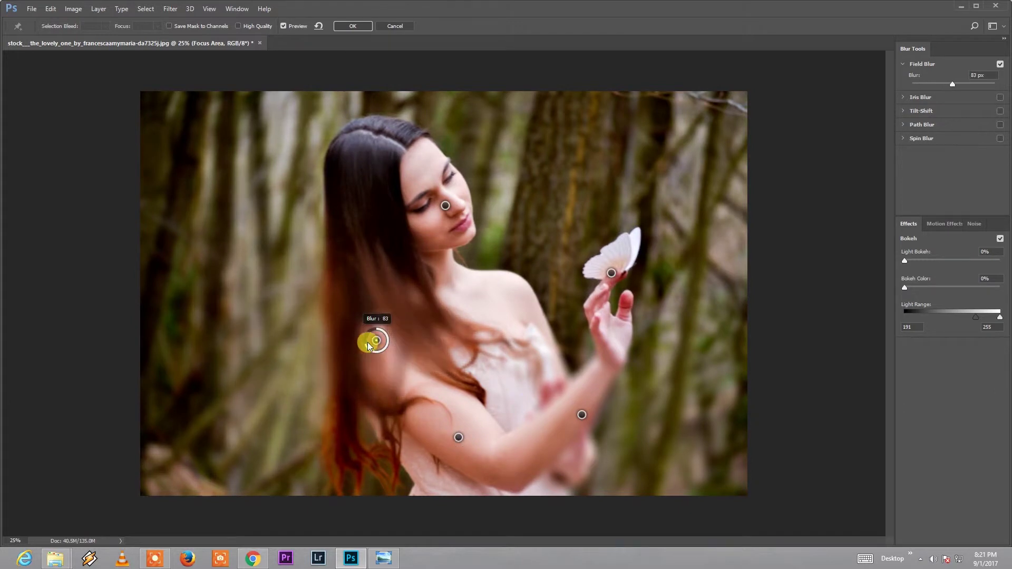
{"action": "left_click", "coordinate": [460, 441]}
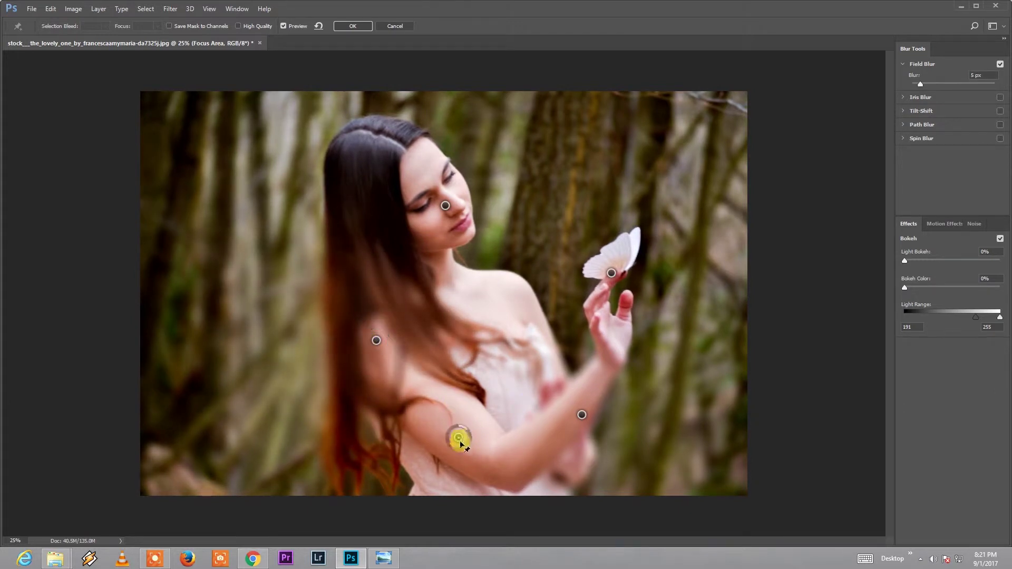
{"action": "mouse_move", "coordinate": [459, 448]}
{"action": "left_mouse_down"}
{"action": "mouse_move", "coordinate": [541, 349]}
{"action": "mouse_move", "coordinate": [532, 359]}
{"action": "left_mouse_up"}
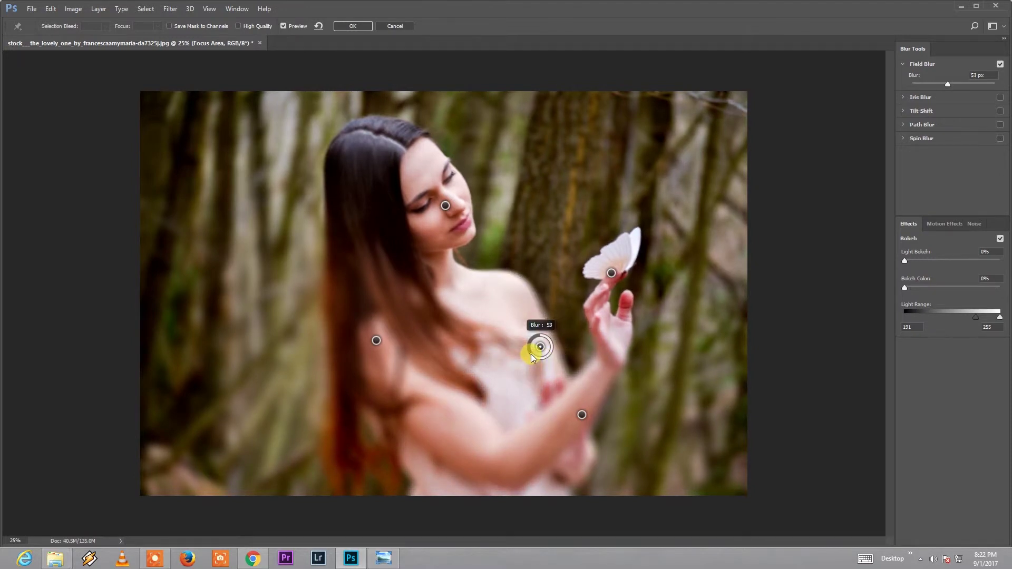
{"action": "left_click", "coordinate": [376, 341]}
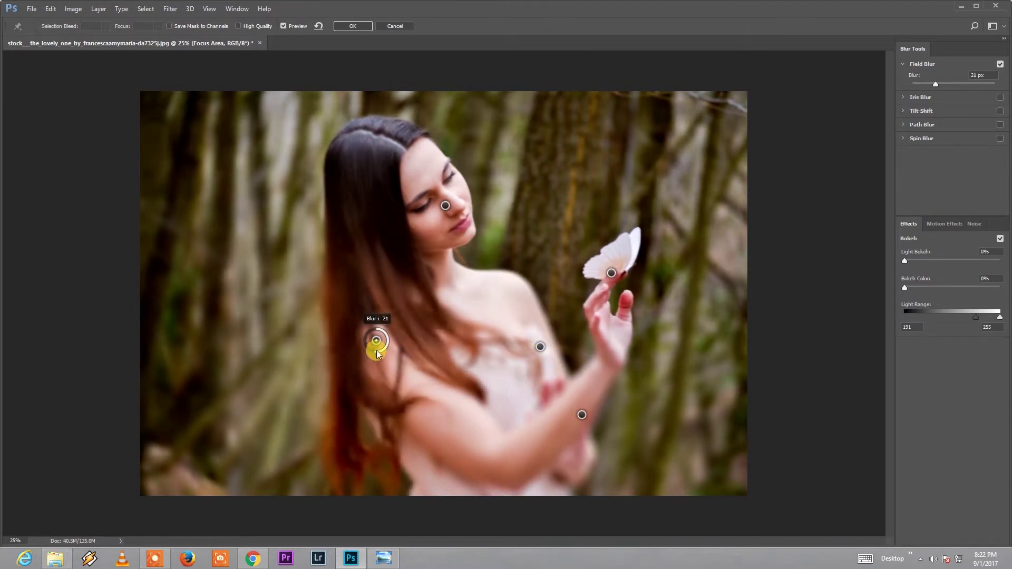
{"action": "left_click_drag", "start_coordinate": [582, 415], "coordinate": [569, 436]}
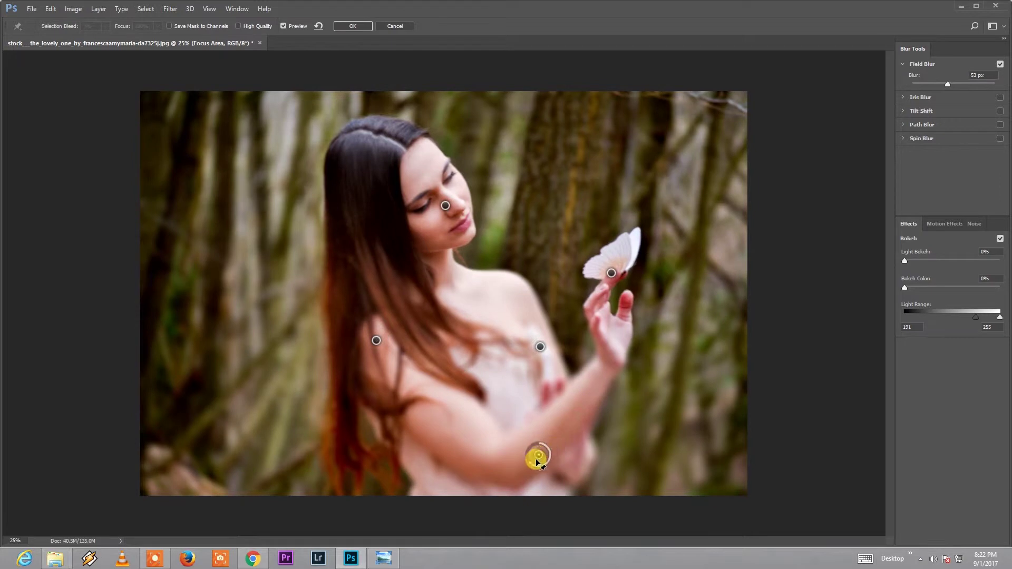
Step: Rearrange blur points around the face and chest, keeping the mouth almost sharp
{"action": "mouse_move", "coordinate": [445, 205]}
{"action": "left_mouse_down"}
{"action": "mouse_move", "coordinate": [500, 273]}
{"action": "mouse_move", "coordinate": [492, 284]}
{"action": "mouse_move", "coordinate": [526, 224]}
{"action": "left_mouse_up"}
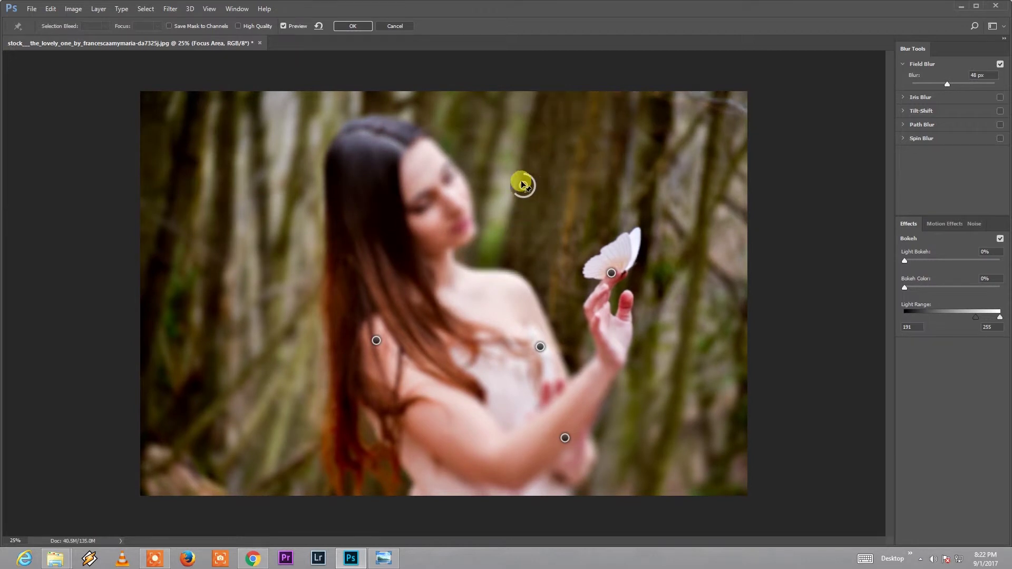
{"action": "left_click", "coordinate": [467, 183]}
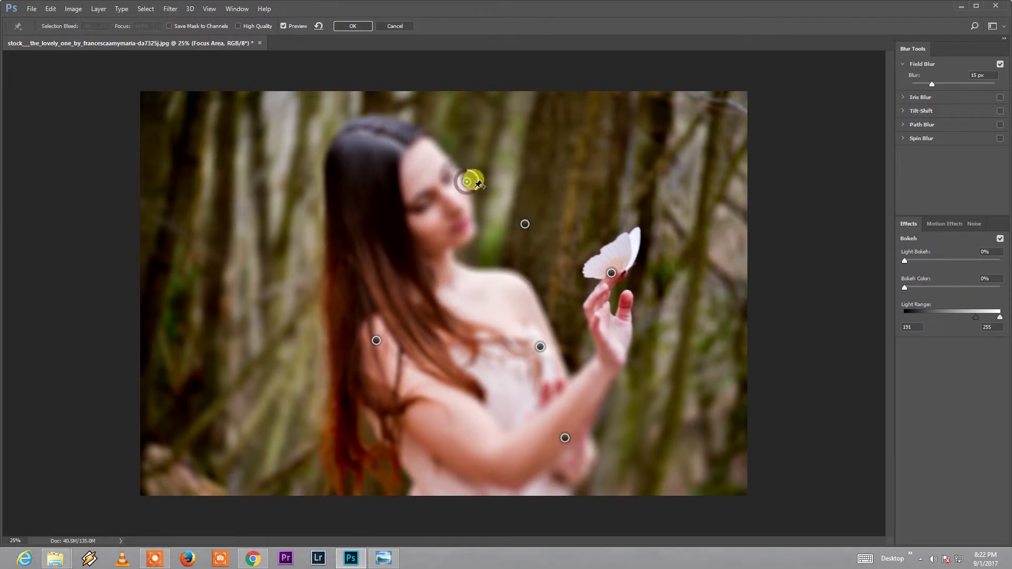
{"action": "mouse_move", "coordinate": [474, 173]}
{"action": "left_mouse_down"}
{"action": "mouse_move", "coordinate": [481, 187]}
{"action": "mouse_move", "coordinate": [464, 206]}
{"action": "mouse_move", "coordinate": [492, 174]}
{"action": "mouse_move", "coordinate": [496, 232]}
{"action": "mouse_move", "coordinate": [504, 197]}
{"action": "left_mouse_up"}
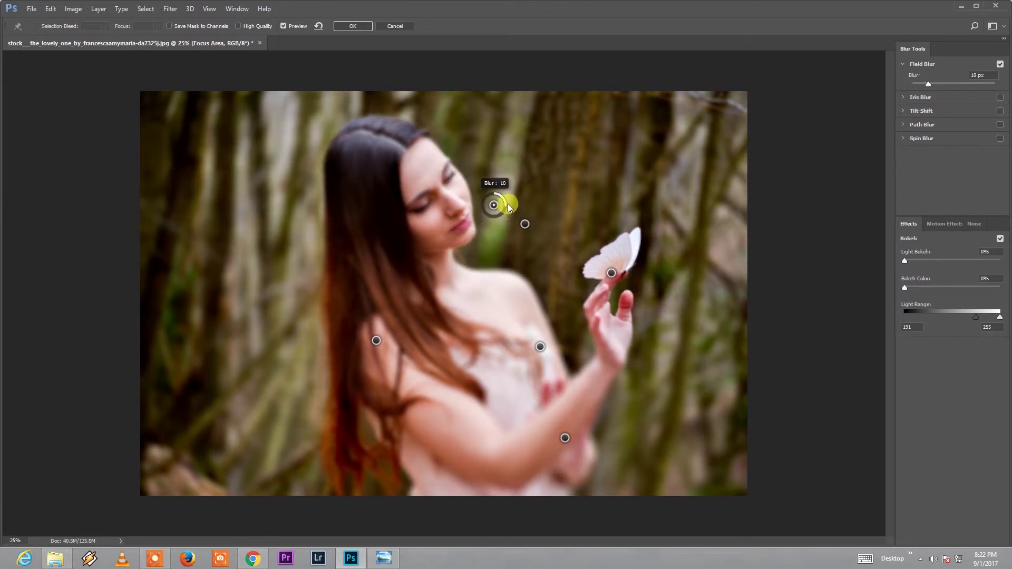
{"action": "left_click", "coordinate": [525, 224]}
{"action": "left_click_drag", "start_coordinate": [532, 254], "coordinate": [530, 278]}
{"action": "mouse_move", "coordinate": [493, 204]}
{"action": "left_mouse_down"}
{"action": "mouse_move", "coordinate": [491, 173]}
{"action": "mouse_move", "coordinate": [445, 119]}
{"action": "mouse_move", "coordinate": [496, 190]}
{"action": "mouse_move", "coordinate": [482, 251]}
{"action": "mouse_move", "coordinate": [451, 255]}
{"action": "mouse_move", "coordinate": [485, 244]}
{"action": "mouse_move", "coordinate": [496, 227]}
{"action": "left_mouse_up"}
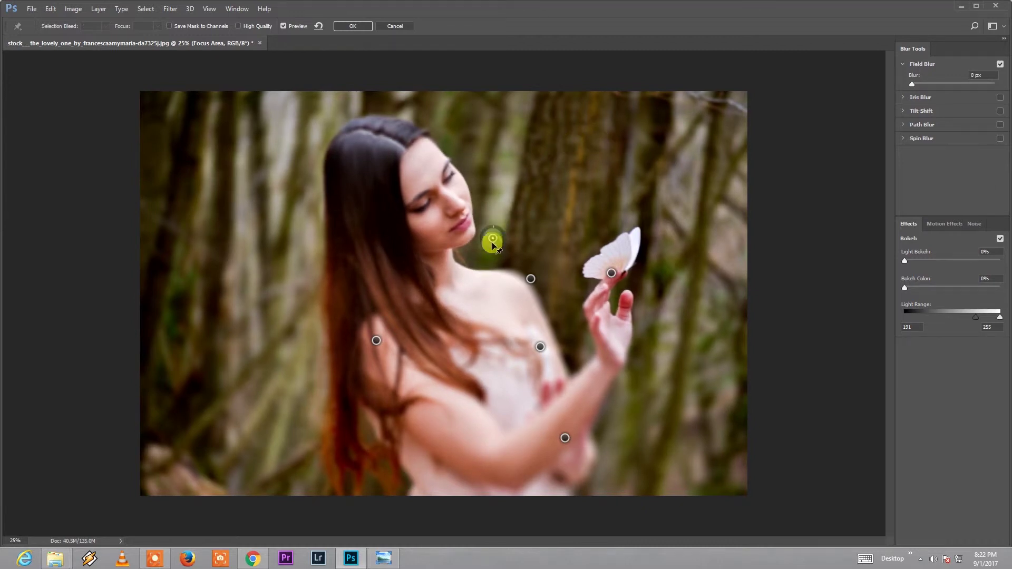
{"action": "left_click_drag", "start_coordinate": [492, 240], "coordinate": [473, 218]}
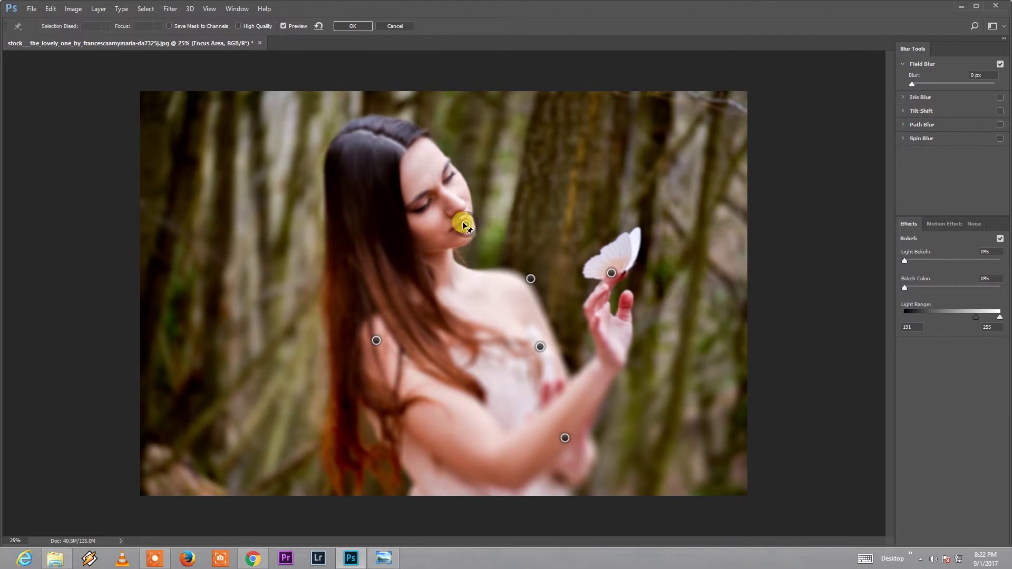
{"action": "left_click_drag", "start_coordinate": [468, 212], "coordinate": [472, 221]}
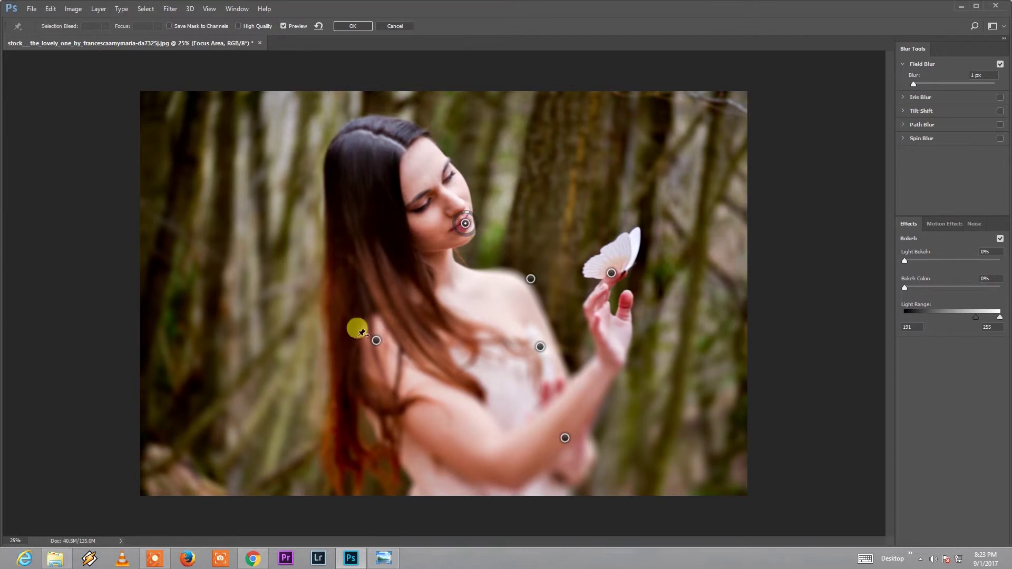
Step: Place a lower-blur point on her hair and return the butterfly and hand to sharp
{"action": "left_click_drag", "start_coordinate": [361, 334], "coordinate": [327, 207]}
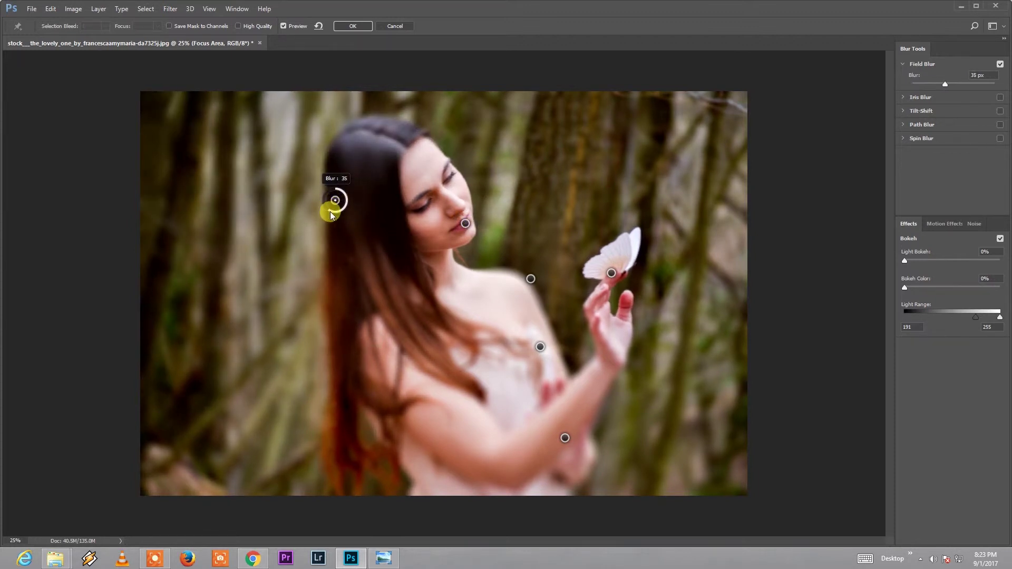
{"action": "mouse_move", "coordinate": [329, 215]}
{"action": "left_mouse_down"}
{"action": "mouse_move", "coordinate": [338, 313]}
{"action": "mouse_move", "coordinate": [358, 323]}
{"action": "left_mouse_up"}
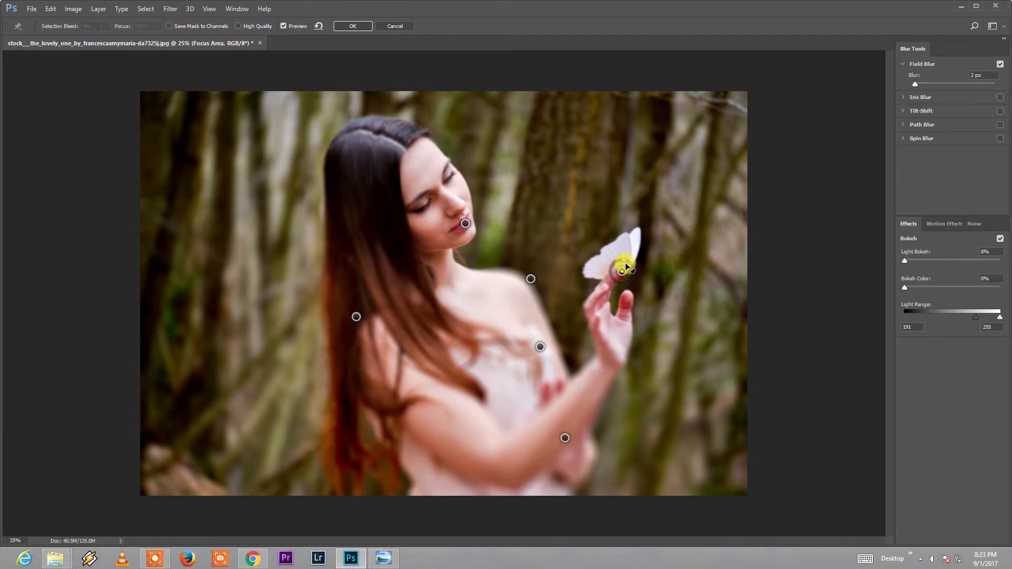
{"action": "left_click_drag", "start_coordinate": [615, 264], "coordinate": [621, 267]}
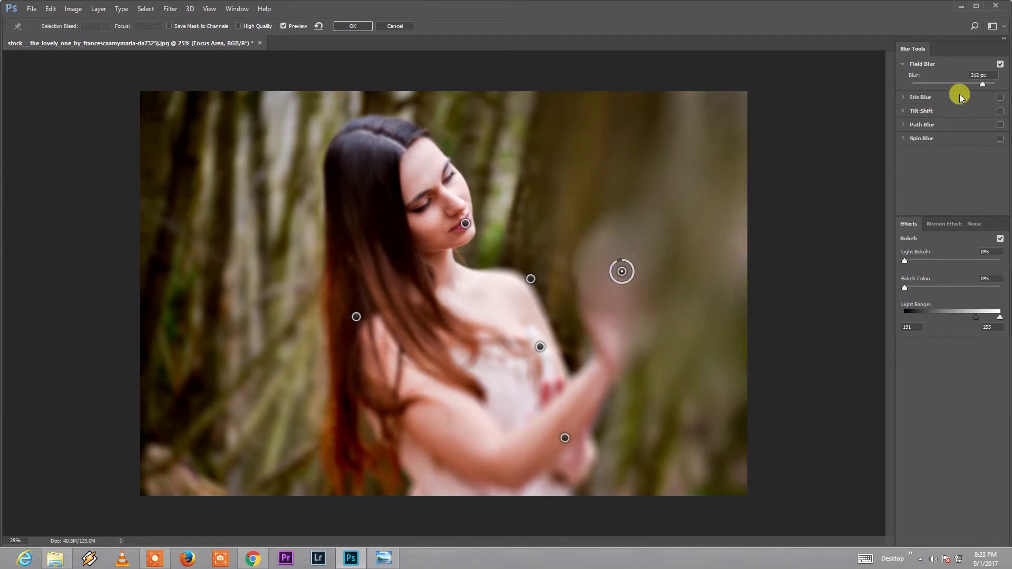
{"action": "left_click_drag", "start_coordinate": [936, 82], "coordinate": [908, 83]}
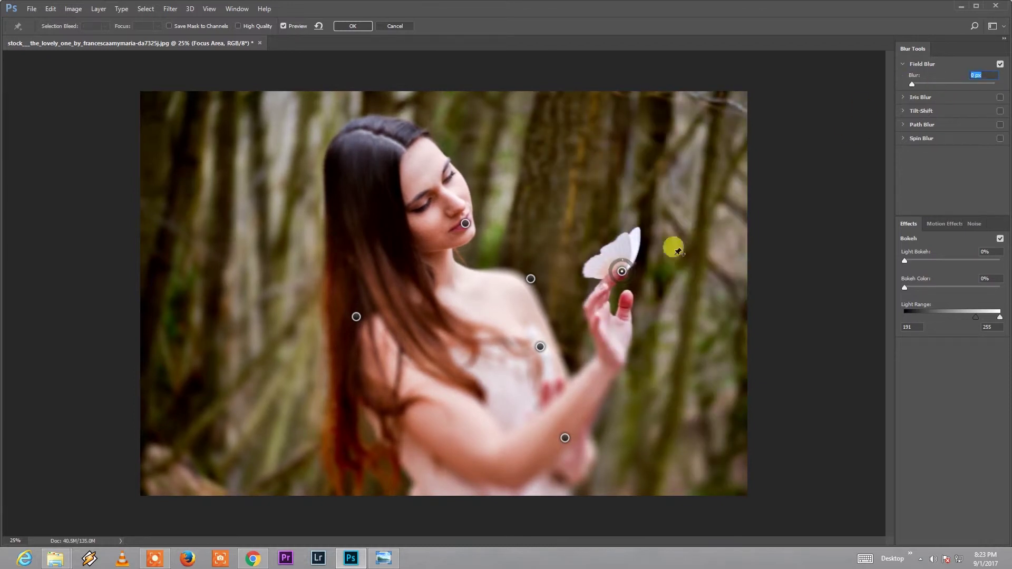
Step: Add a lightly blurred hand point near the fingers and reposition the forearm and chest points
{"action": "left_click", "coordinate": [613, 350]}
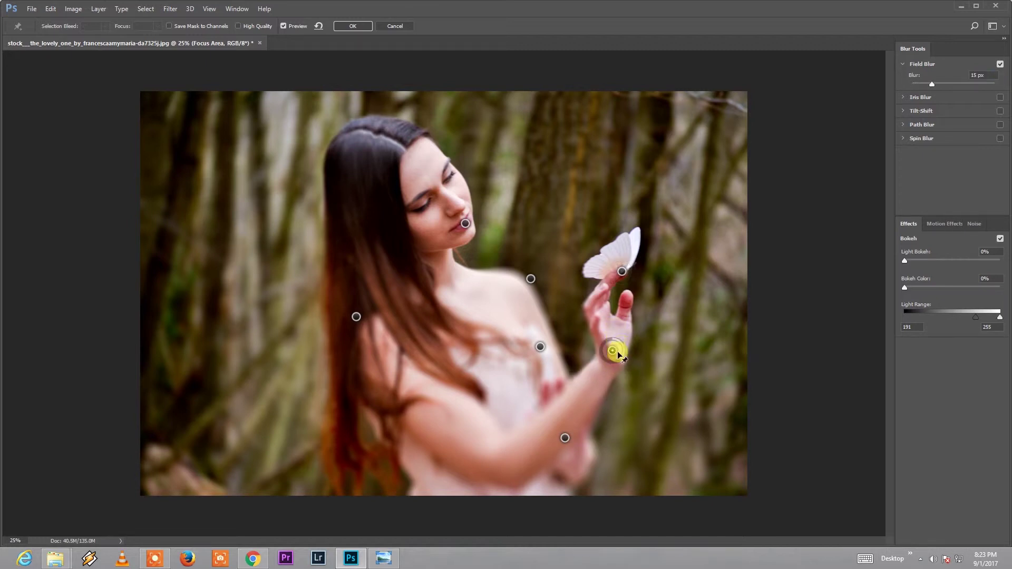
{"action": "left_click_drag", "start_coordinate": [912, 85], "coordinate": [915, 84]}
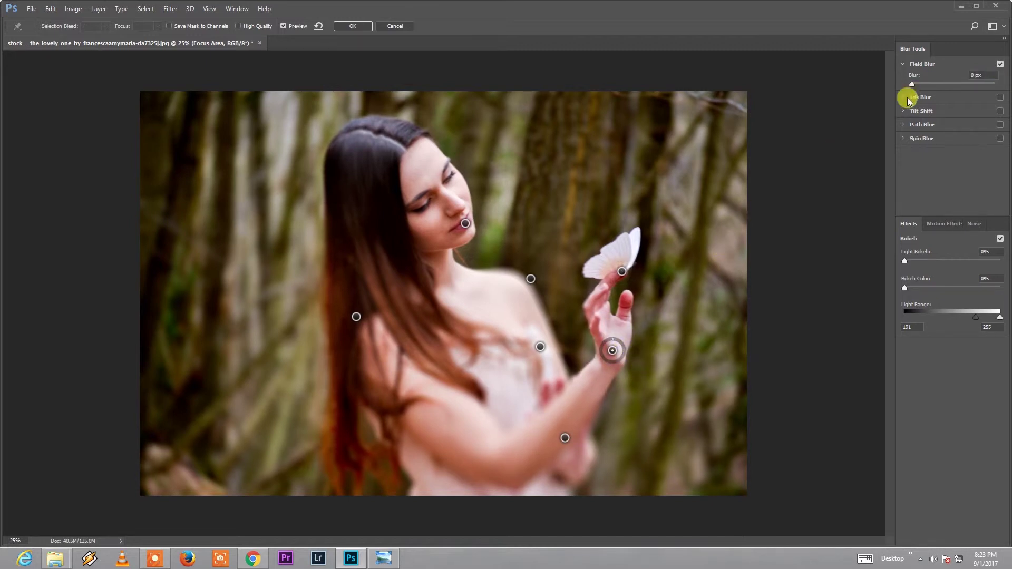
{"action": "mouse_move", "coordinate": [613, 349]}
{"action": "left_mouse_down"}
{"action": "mouse_move", "coordinate": [639, 330]}
{"action": "mouse_move", "coordinate": [598, 329]}
{"action": "mouse_move", "coordinate": [642, 328]}
{"action": "left_mouse_up"}
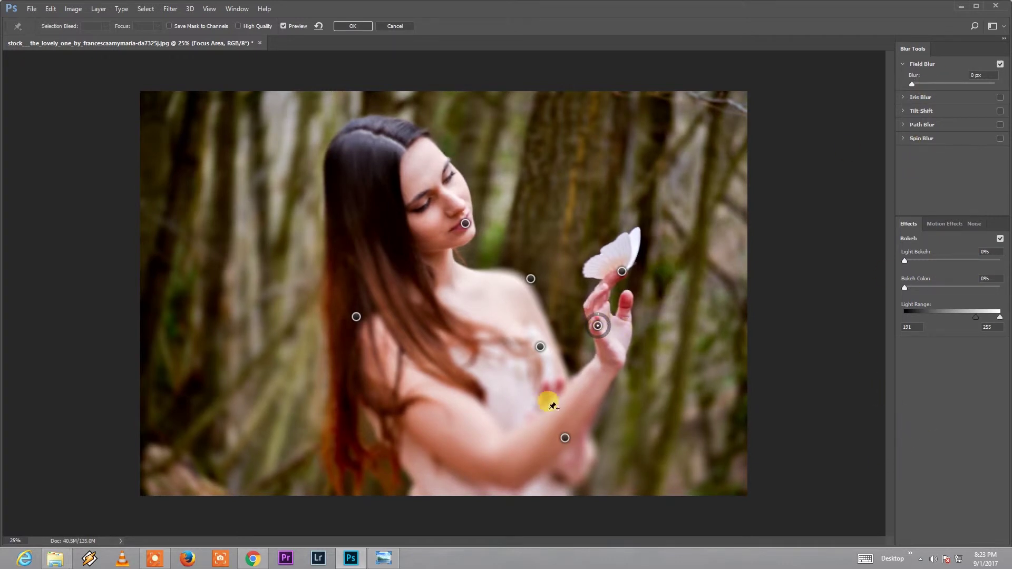
{"action": "left_click_drag", "start_coordinate": [565, 438], "coordinate": [517, 467]}
{"action": "left_click_drag", "start_coordinate": [579, 410], "coordinate": [534, 464]}
{"action": "mouse_move", "coordinate": [541, 346]}
{"action": "left_mouse_down"}
{"action": "mouse_move", "coordinate": [502, 390]}
{"action": "mouse_move", "coordinate": [453, 415]}
{"action": "left_mouse_up"}
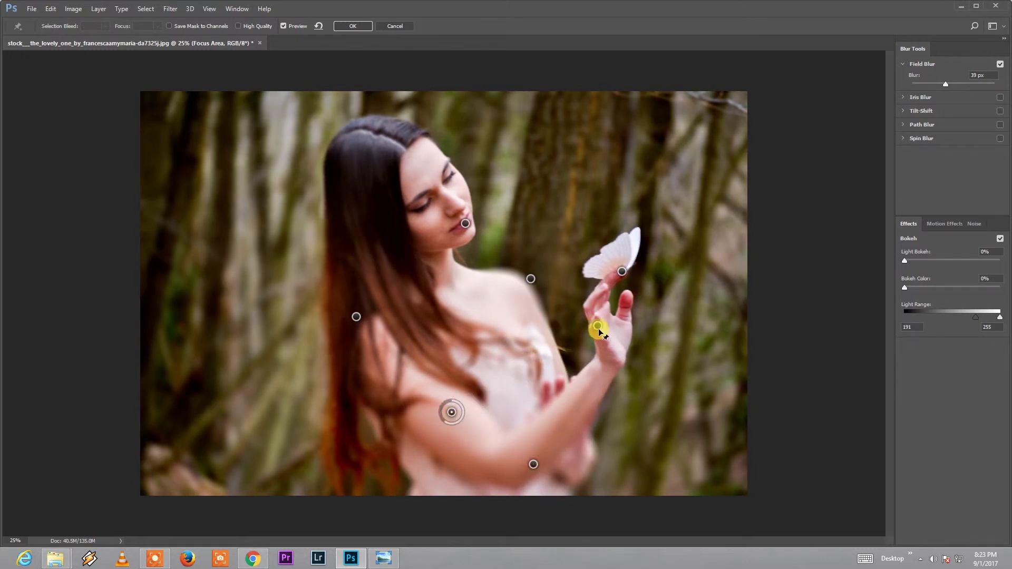
{"action": "left_click_drag", "start_coordinate": [591, 338], "coordinate": [570, 346]}
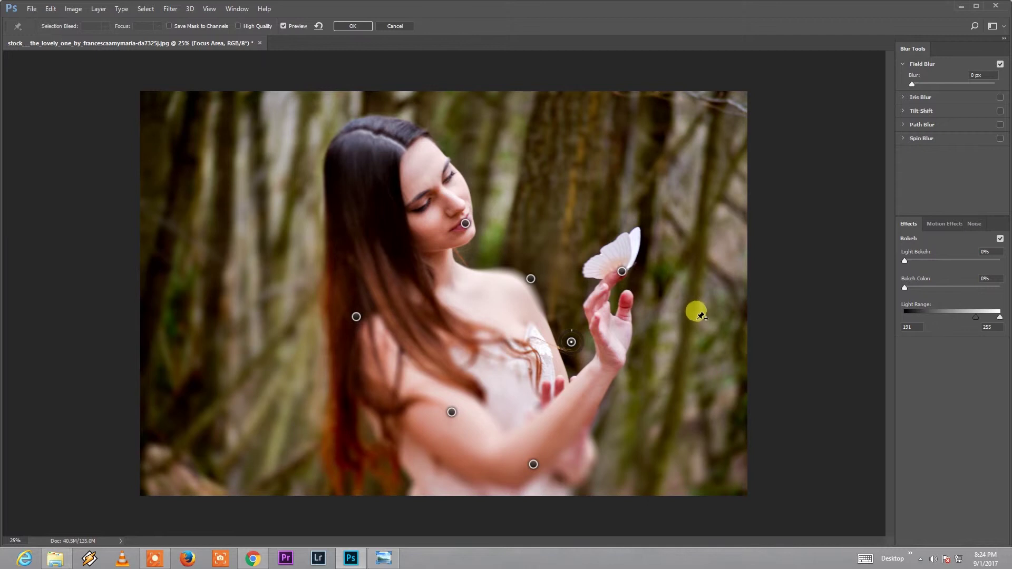
{"action": "mouse_move", "coordinate": [578, 342]}
{"action": "left_mouse_down"}
{"action": "mouse_move", "coordinate": [561, 342]}
{"action": "mouse_move", "coordinate": [575, 354]}
{"action": "mouse_move", "coordinate": [552, 348]}
{"action": "left_mouse_up"}
Step: Nudge the chest points left, lower the blur to about 4 px, and finish the Field Blur
{"action": "left_click_drag", "start_coordinate": [529, 279], "coordinate": [516, 283]}
{"action": "mouse_move", "coordinate": [551, 349]}
{"action": "left_mouse_down"}
{"action": "mouse_move", "coordinate": [527, 364]}
{"action": "mouse_move", "coordinate": [569, 409]}
{"action": "mouse_move", "coordinate": [517, 355]}
{"action": "mouse_move", "coordinate": [518, 366]}
{"action": "mouse_move", "coordinate": [558, 346]}
{"action": "left_mouse_up"}
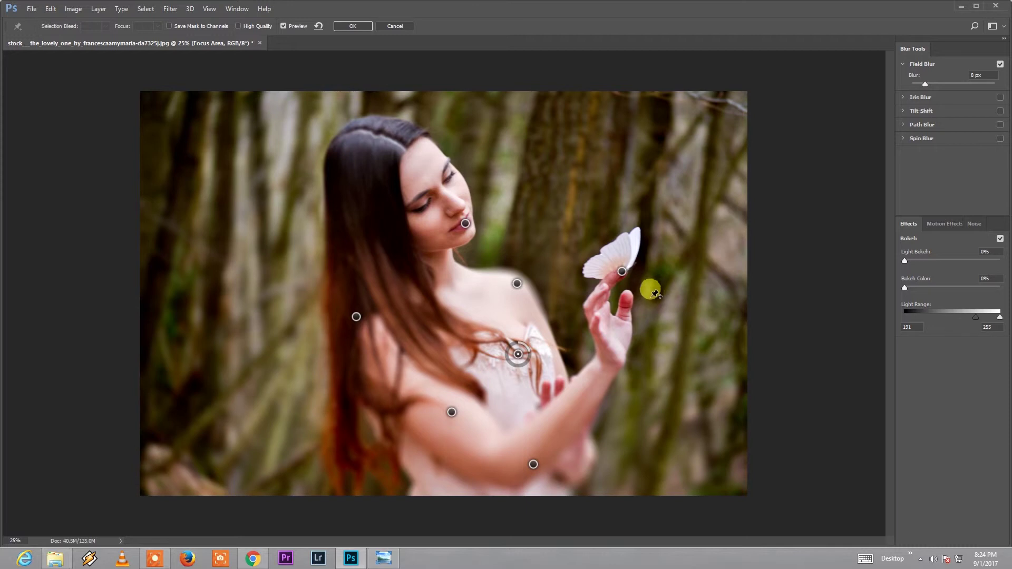
{"action": "left_click_drag", "start_coordinate": [517, 352], "coordinate": [539, 362]}
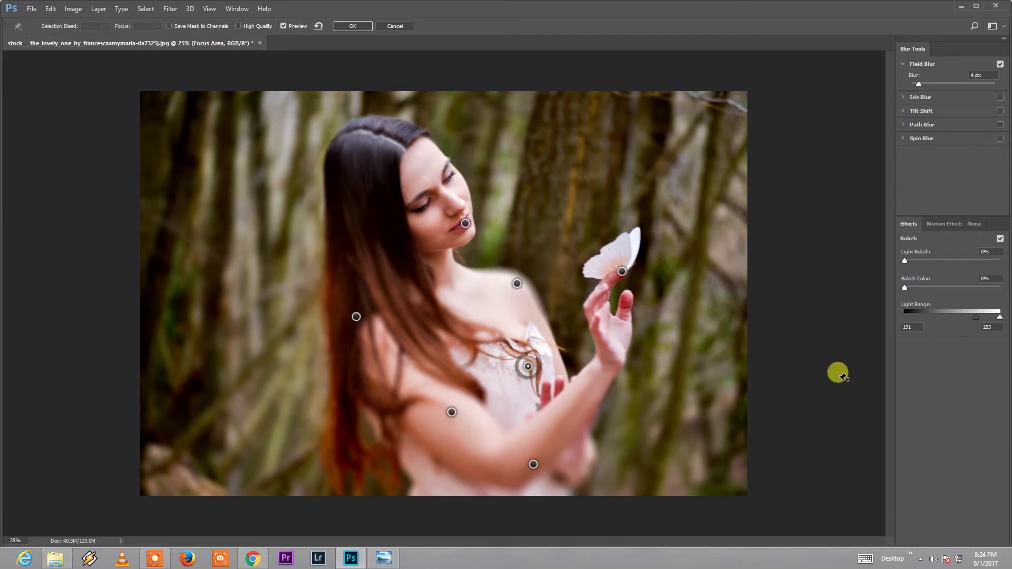
{"action": "key", "text": "Escape"}
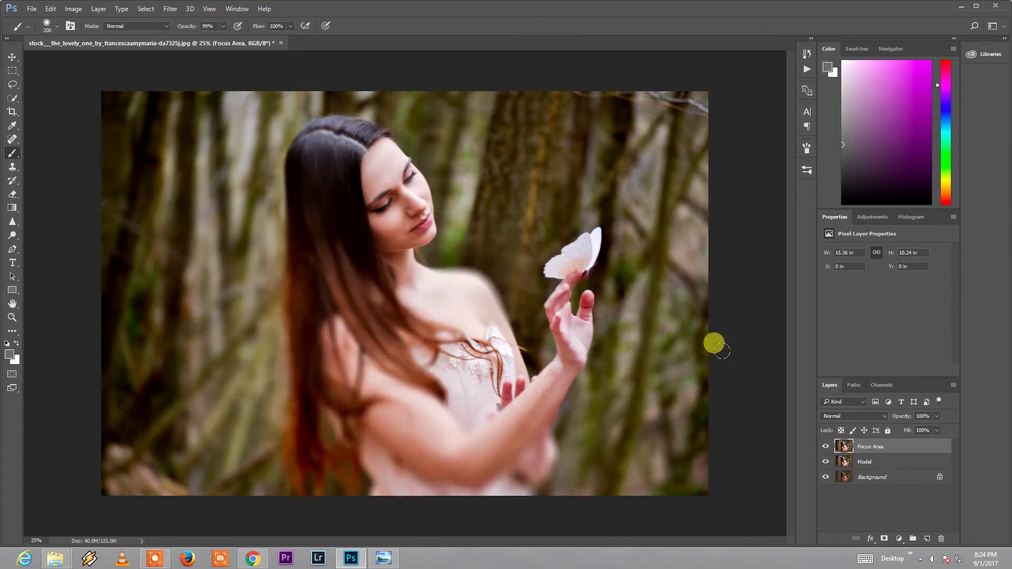
Step: Compare the blurred Focus Area layer, then crop the canvas shorter at top and bottom
{"action": "left_click", "coordinate": [825, 447]}
{"action": "left_click", "coordinate": [12, 112]}
{"action": "left_click_drag", "start_coordinate": [405, 495], "coordinate": [403, 475]}
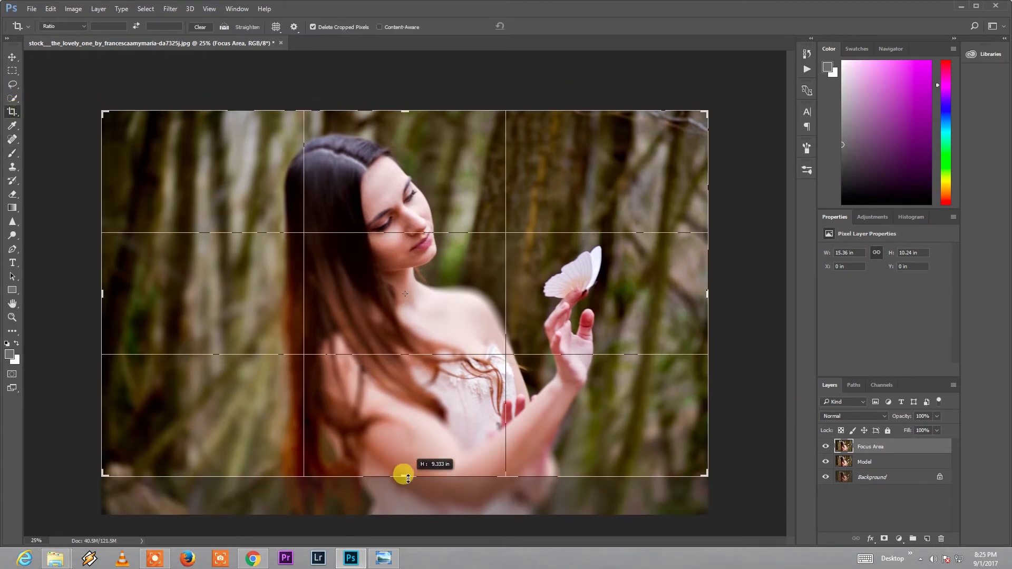
{"action": "left_click_drag", "start_coordinate": [405, 109], "coordinate": [405, 117]}
{"action": "left_click_drag", "start_coordinate": [400, 468], "coordinate": [390, 443]}
{"action": "key", "text": "Return"}
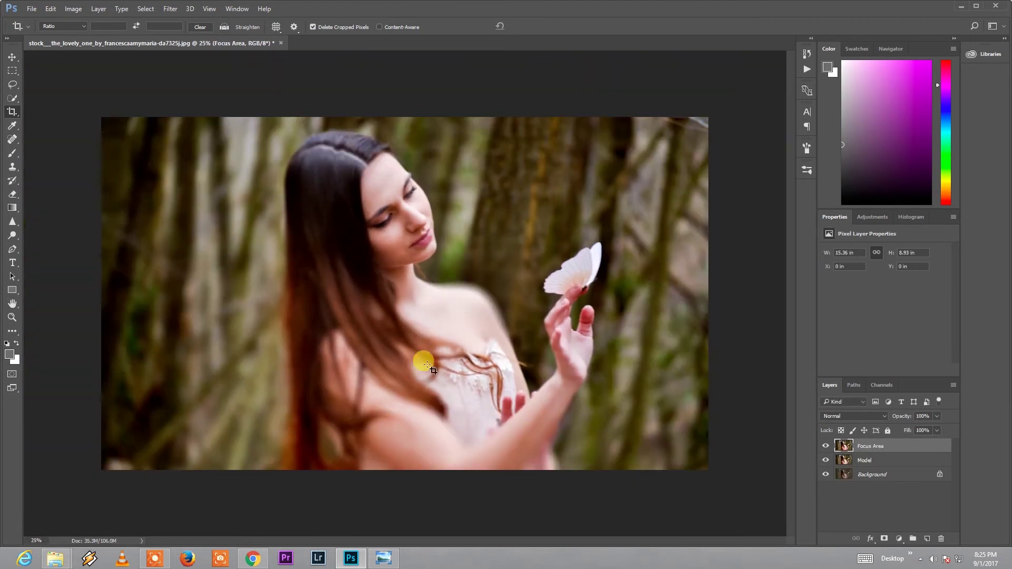
{"action": "left_click", "coordinate": [899, 538]}
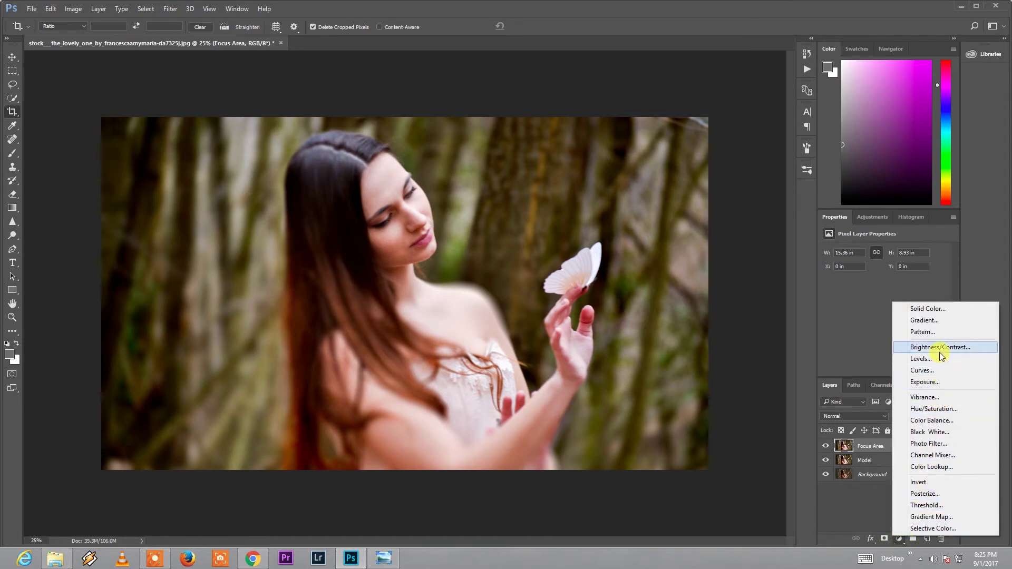
Step: Add a Photo Filter adjustment layer with its density raised to 52%
{"action": "left_click", "coordinate": [928, 444]}
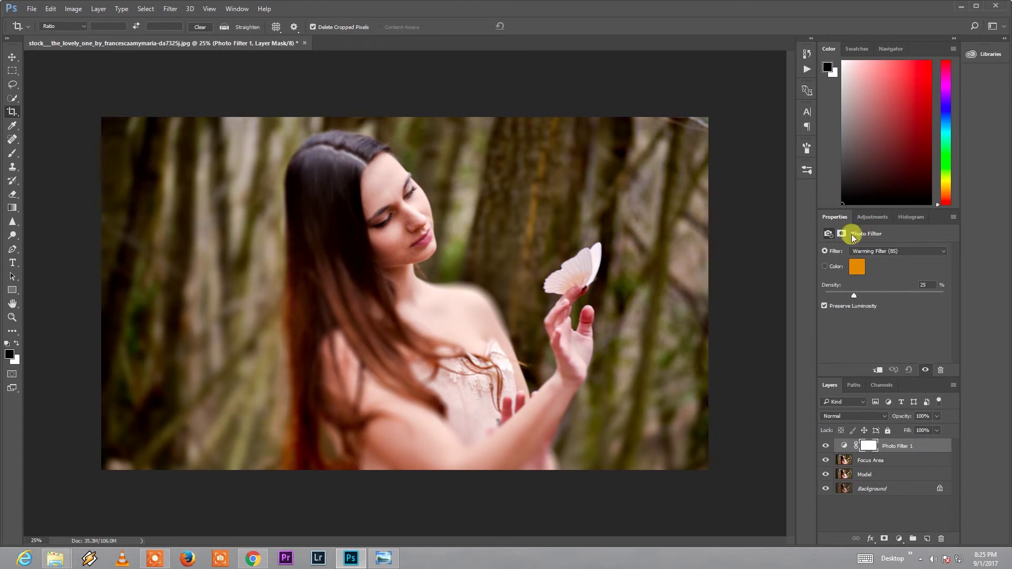
{"action": "left_click_drag", "start_coordinate": [879, 287], "coordinate": [885, 288]}
{"action": "left_click", "coordinate": [856, 267]}
Step: Set the Photo Filter colour to a light cyan and lower the layer's opacity slightly
{"action": "left_click", "coordinate": [396, 152]}
{"action": "left_click_drag", "start_coordinate": [395, 152], "coordinate": [396, 156]}
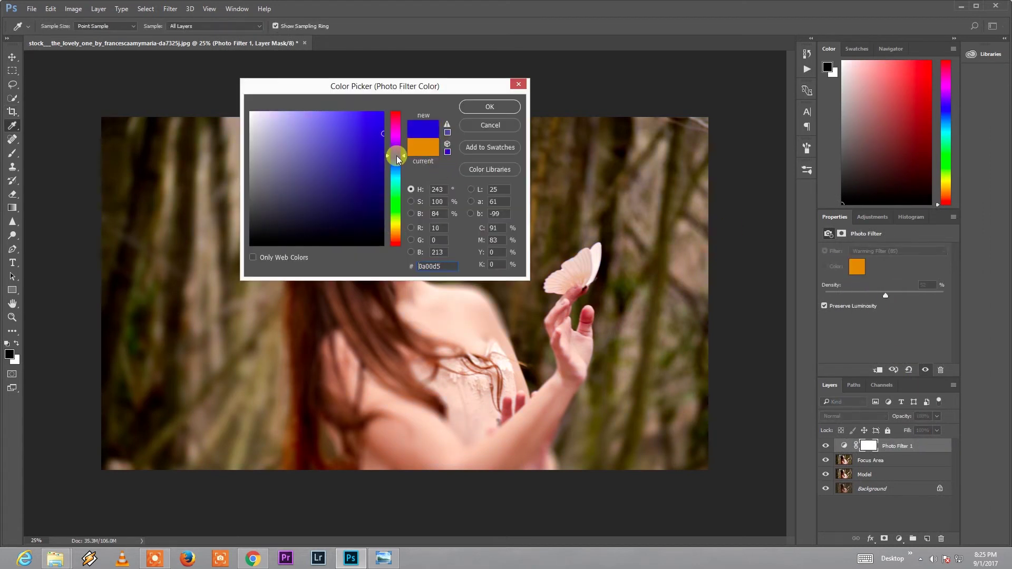
{"action": "left_click_drag", "start_coordinate": [407, 86], "coordinate": [865, 43]}
{"action": "mouse_move", "coordinate": [854, 113]}
{"action": "left_mouse_down"}
{"action": "mouse_move", "coordinate": [855, 124]}
{"action": "mouse_move", "coordinate": [823, 77]}
{"action": "left_mouse_up"}
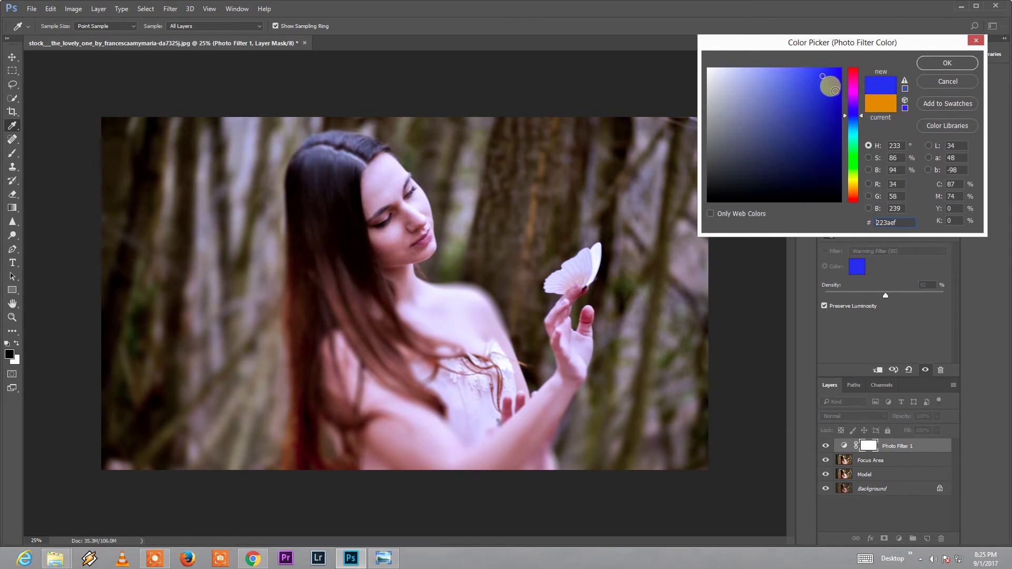
{"action": "left_click_drag", "start_coordinate": [858, 119], "coordinate": [860, 131]}
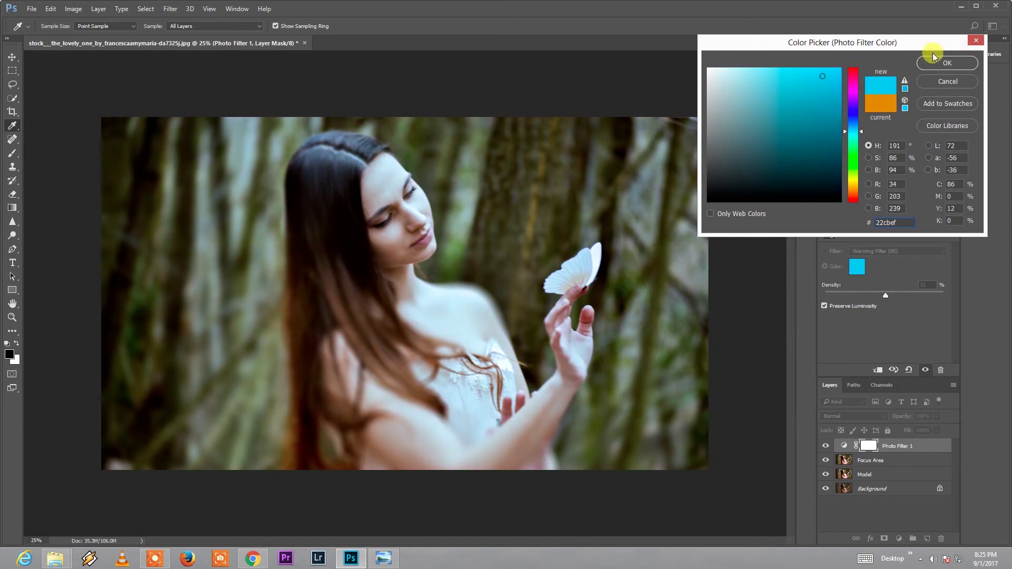
{"action": "left_click", "coordinate": [944, 65]}
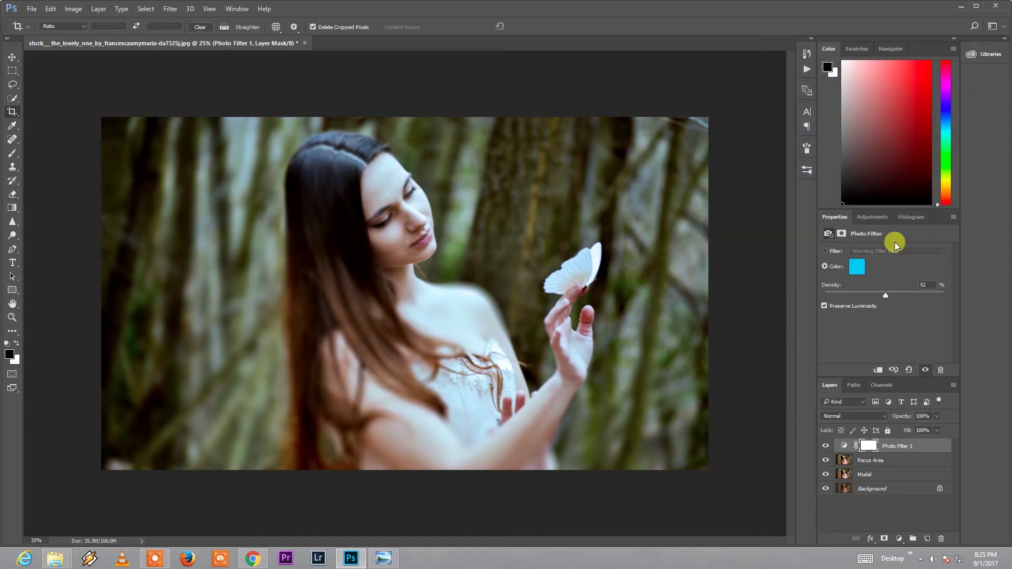
{"action": "left_click_drag", "start_coordinate": [902, 417], "coordinate": [900, 417]}
{"action": "left_click", "coordinate": [21, 156]}
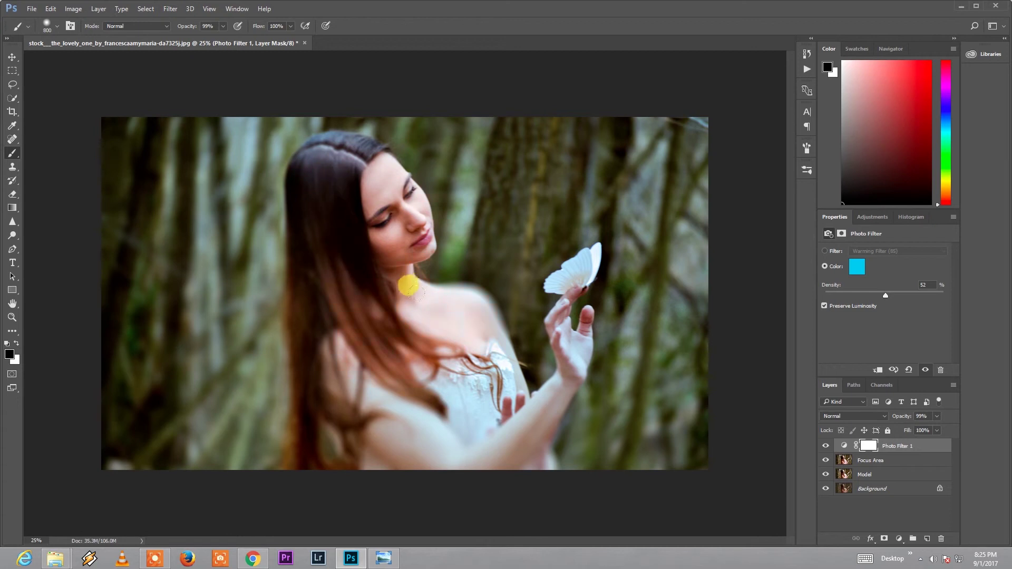
Step: Paint the Photo Filter mask black at 15% brush opacity over the hand, chest, hair and cheek
{"action": "mouse_move", "coordinate": [558, 278]}
{"action": "left_mouse_down"}
{"action": "mouse_move", "coordinate": [550, 324]}
{"action": "mouse_move", "coordinate": [575, 360]}
{"action": "mouse_move", "coordinate": [580, 337]}
{"action": "mouse_move", "coordinate": [589, 351]}
{"action": "mouse_move", "coordinate": [544, 389]}
{"action": "left_mouse_up"}
{"action": "key", "text": "bracketleft"}
{"action": "key", "text": "bracketleft"}
{"action": "key", "text": "bracketleft"}
{"action": "key", "text": "bracketright"}
{"action": "key", "text": "bracketright"}
{"action": "key", "text": "bracketright"}
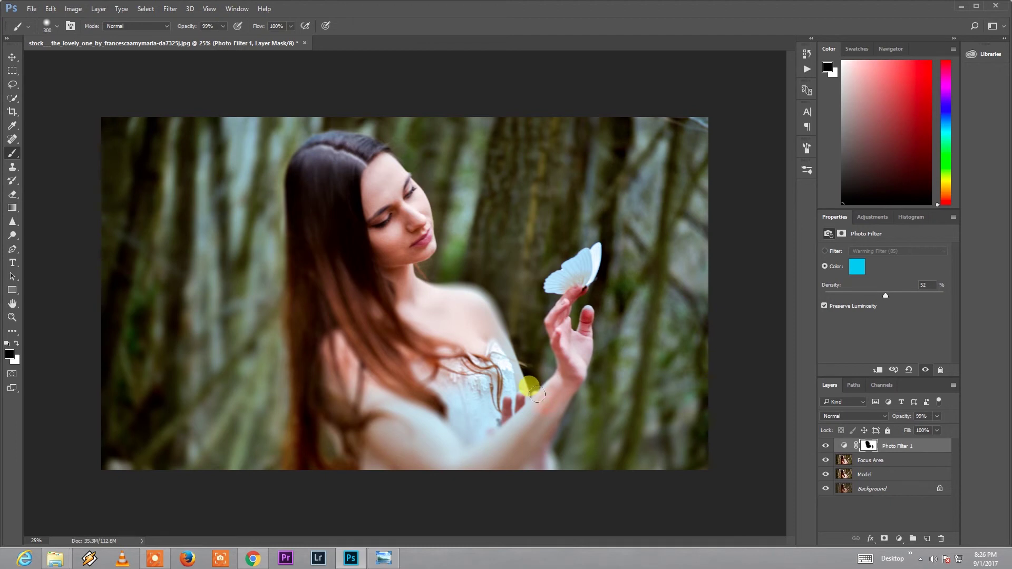
{"action": "left_click_drag", "start_coordinate": [189, 27], "coordinate": [145, 34]}
{"action": "left_click", "coordinate": [501, 404]}
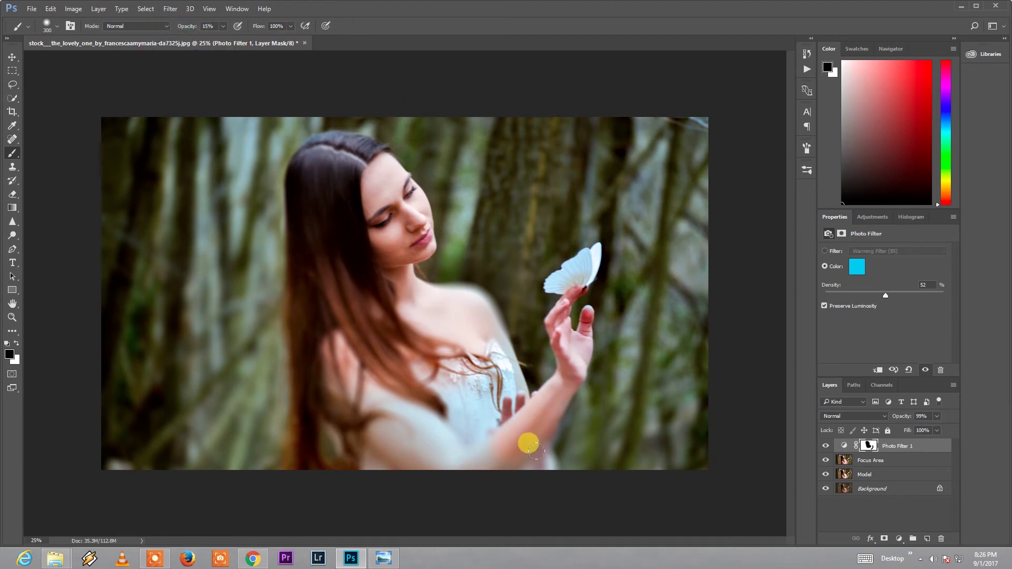
{"action": "mouse_move", "coordinate": [379, 402]}
{"action": "left_mouse_down"}
{"action": "mouse_move", "coordinate": [437, 428]}
{"action": "mouse_move", "coordinate": [387, 387]}
{"action": "mouse_move", "coordinate": [474, 316]}
{"action": "left_mouse_up"}
{"action": "mouse_move", "coordinate": [489, 357]}
{"action": "left_mouse_down"}
{"action": "mouse_move", "coordinate": [369, 374]}
{"action": "mouse_move", "coordinate": [351, 155]}
{"action": "mouse_move", "coordinate": [302, 148]}
{"action": "mouse_move", "coordinate": [384, 246]}
{"action": "left_mouse_up"}
Step: Add a Hue/Saturation adjustment layer and shift its hue slightly
{"action": "left_click", "coordinate": [899, 538]}
{"action": "left_click", "coordinate": [931, 409]}
{"action": "left_click", "coordinate": [893, 291]}
{"action": "left_click_drag", "start_coordinate": [878, 291], "coordinate": [885, 289]}
Step: Set the hue to +3 and group the layers from Hue/Saturation 1 to Model into Group 1
{"action": "left_click", "coordinate": [881, 327]}
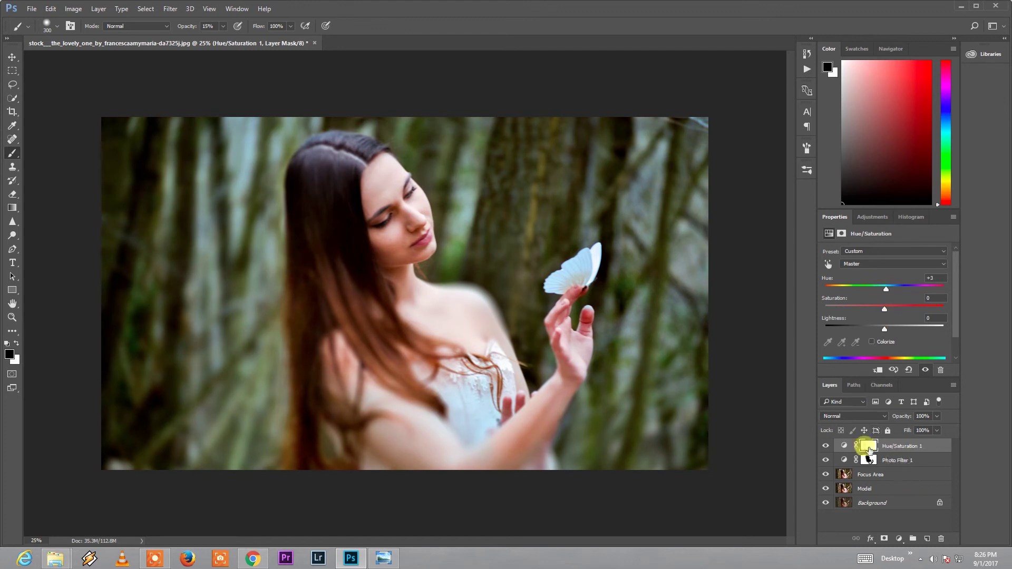
{"action": "left_click", "coordinate": [889, 490], "text": "shift"}
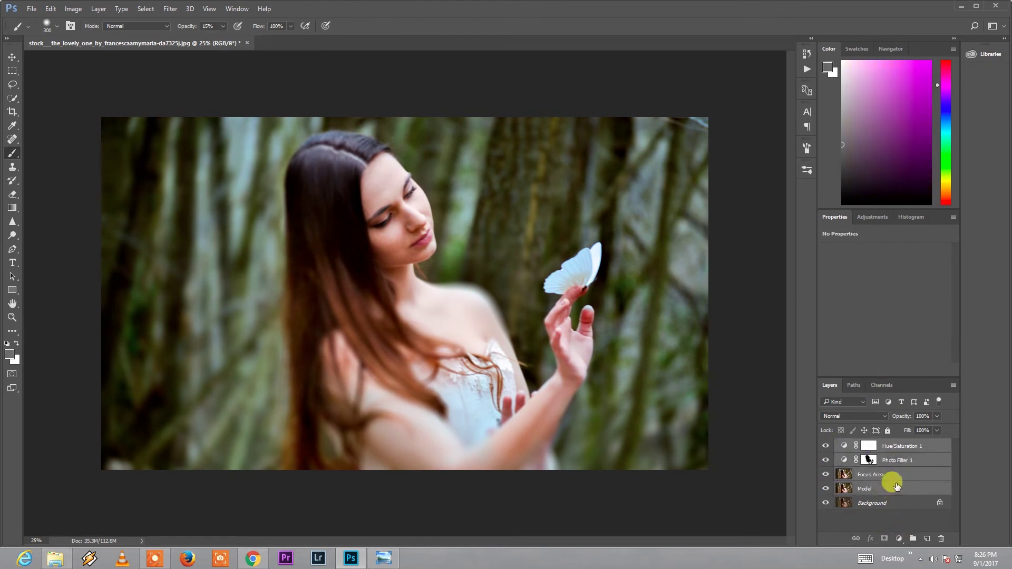
{"action": "left_click_drag", "start_coordinate": [890, 490], "coordinate": [912, 536]}
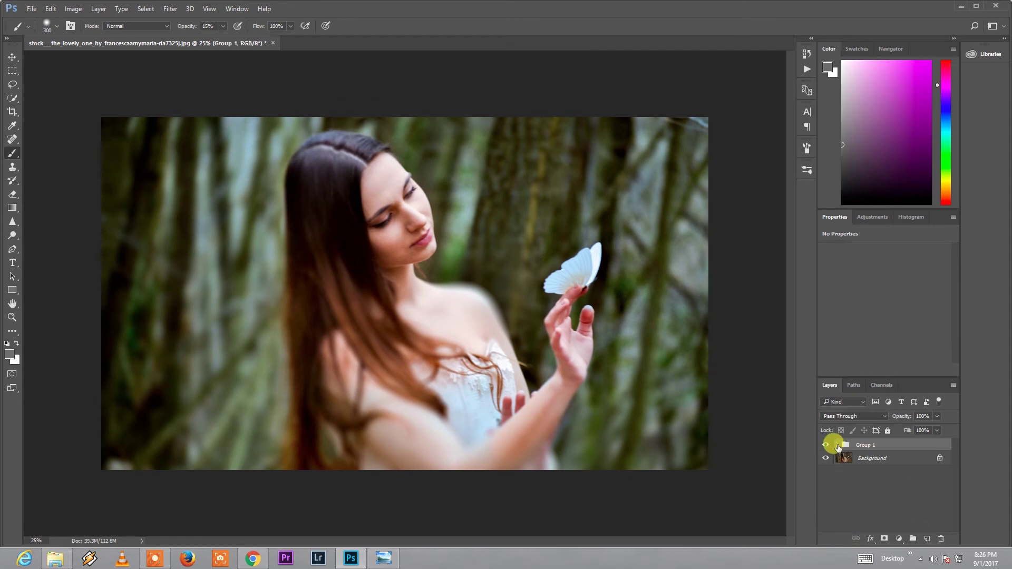
{"action": "left_click", "coordinate": [827, 445]}
{"action": "left_click", "coordinate": [826, 445]}
{"action": "left_click", "coordinate": [837, 445]}
{"action": "left_click", "coordinate": [902, 458]}
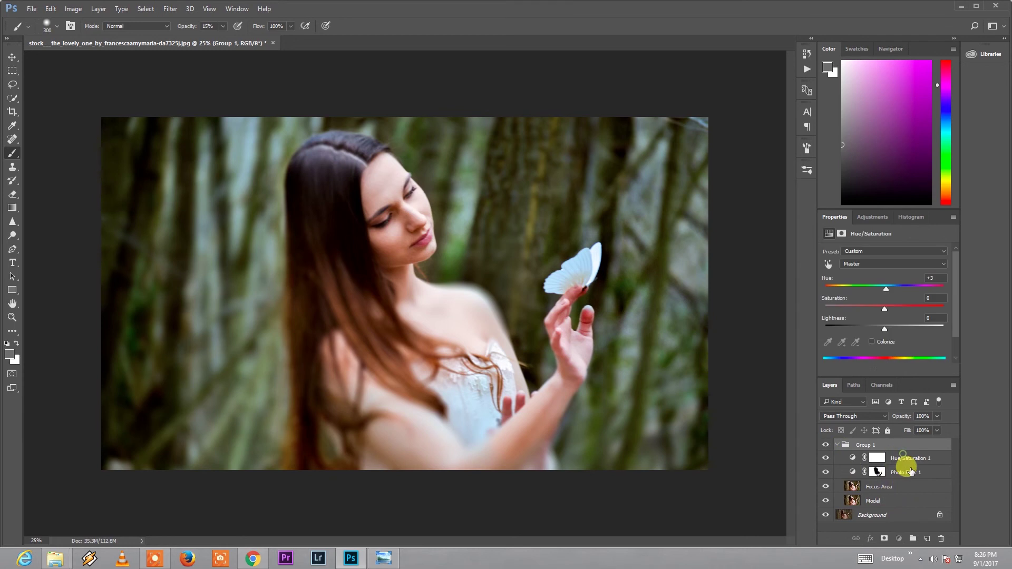
Step: Add an Exposure adjustment layer at exposure +0.03 and gamma 0.87, with the offset tweaked
{"action": "left_click", "coordinate": [898, 539]}
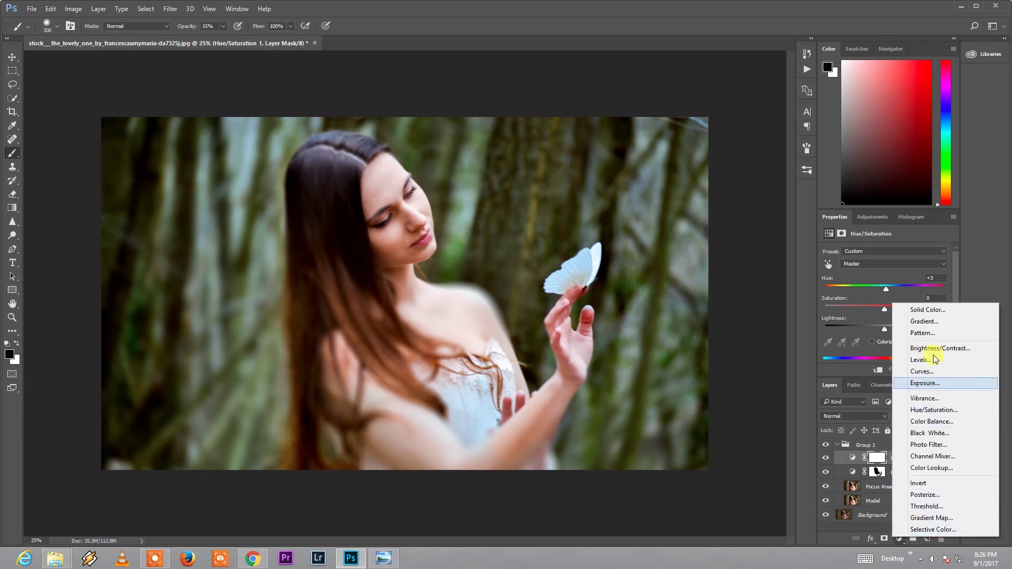
{"action": "left_click", "coordinate": [928, 383]}
{"action": "left_click_drag", "start_coordinate": [884, 317], "coordinate": [888, 297]}
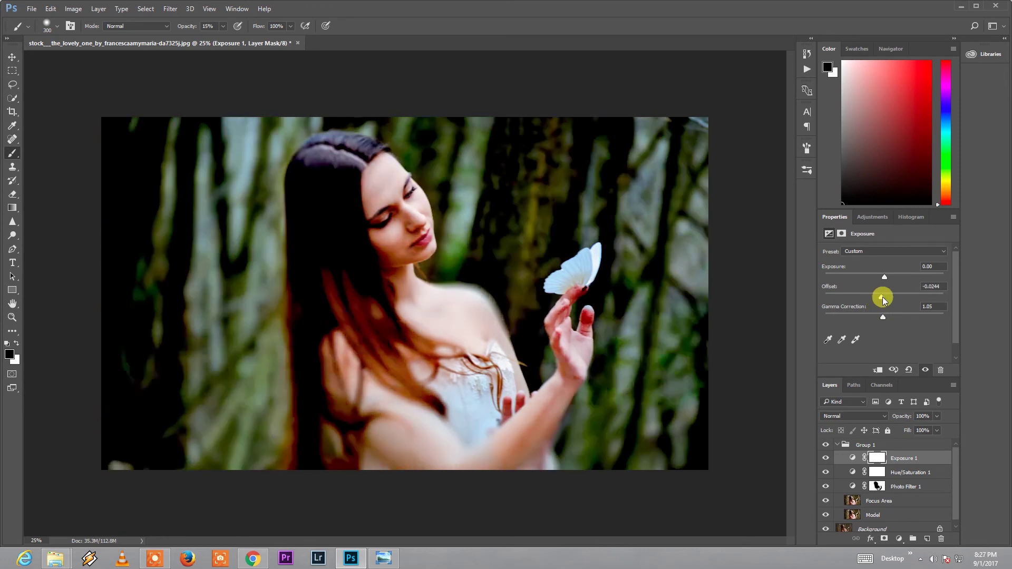
{"action": "left_click_drag", "start_coordinate": [889, 297], "coordinate": [884, 279]}
{"action": "left_click_drag", "start_coordinate": [884, 316], "coordinate": [890, 316]}
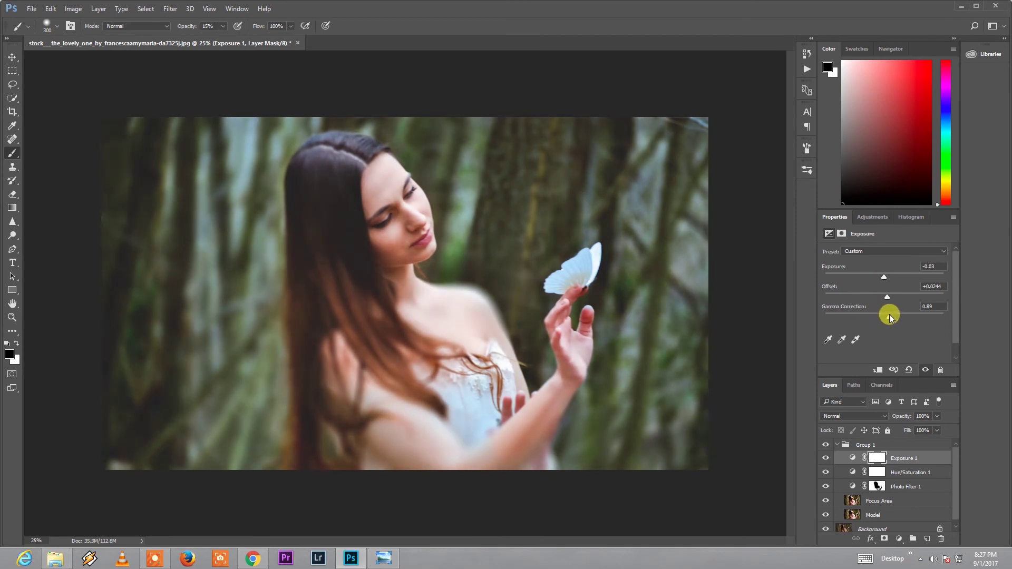
{"action": "left_click_drag", "start_coordinate": [886, 278], "coordinate": [888, 297]}
{"action": "left_click", "coordinate": [887, 252]}
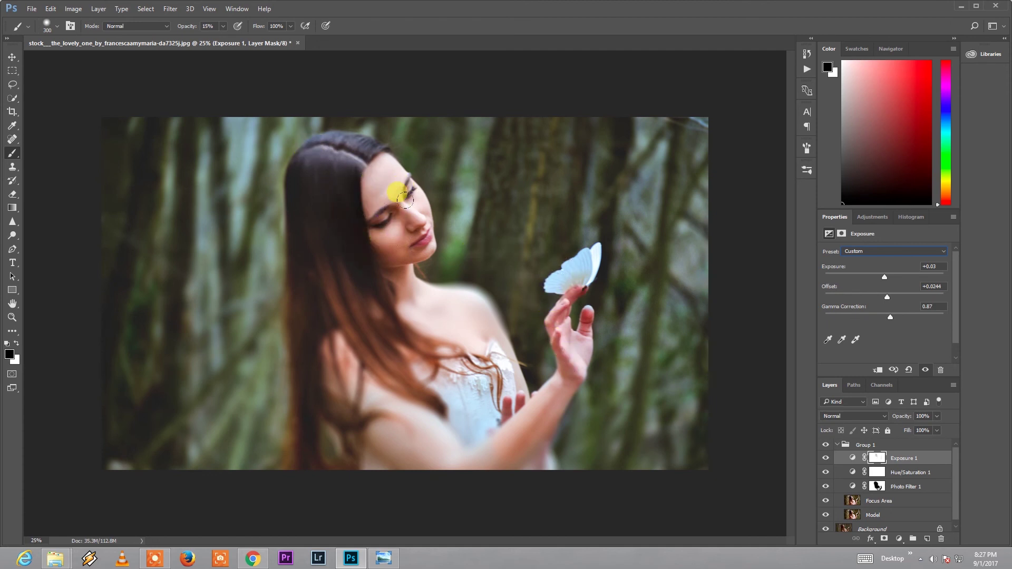
Step: Add a Vibrance adjustment layer set to vibrance +42 and saturation +7 inside Group 1
{"action": "left_click", "coordinate": [898, 539]}
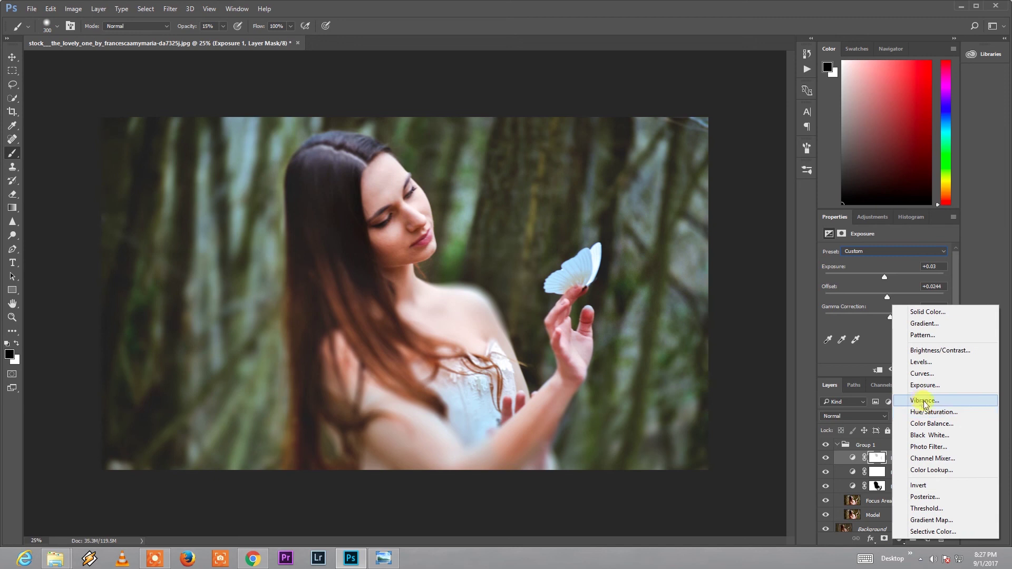
{"action": "left_click", "coordinate": [923, 400]}
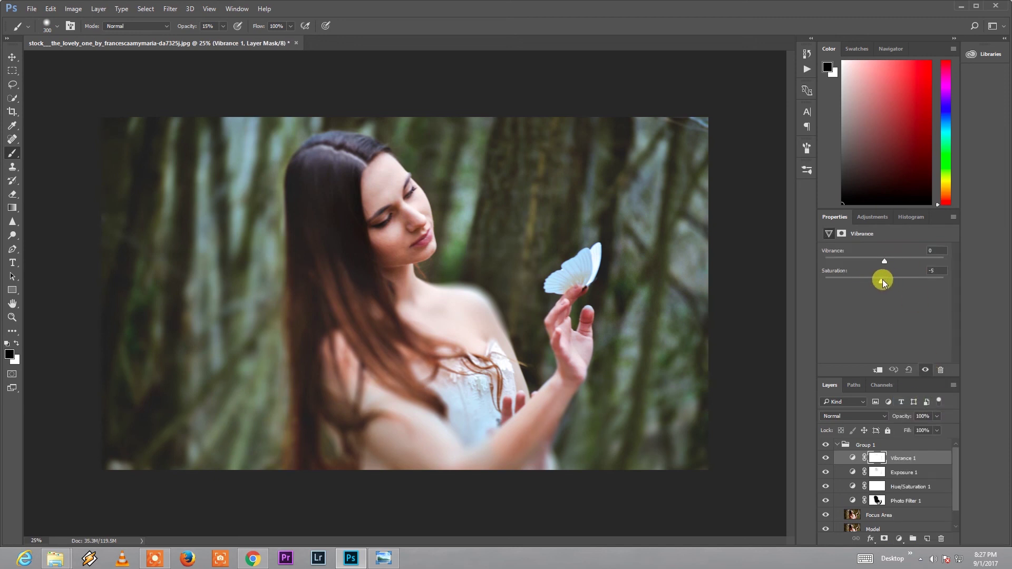
{"action": "mouse_move", "coordinate": [885, 279]}
{"action": "left_mouse_down"}
{"action": "mouse_move", "coordinate": [861, 283]}
{"action": "mouse_move", "coordinate": [909, 259]}
{"action": "left_mouse_up"}
{"action": "left_click_drag", "start_coordinate": [886, 280], "coordinate": [882, 281]}
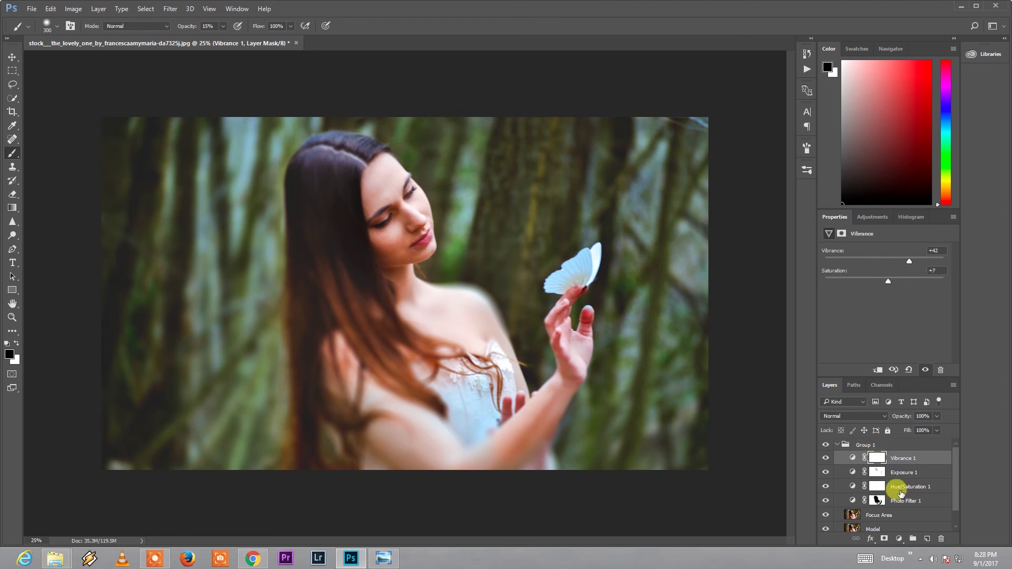
{"action": "left_click", "coordinate": [899, 539]}
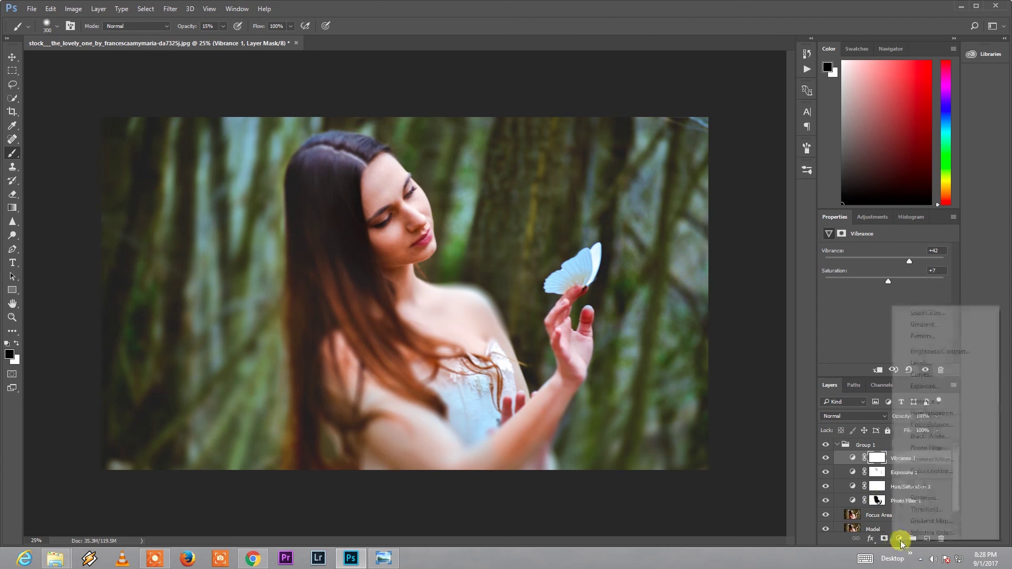
{"action": "left_click", "coordinate": [929, 447]}
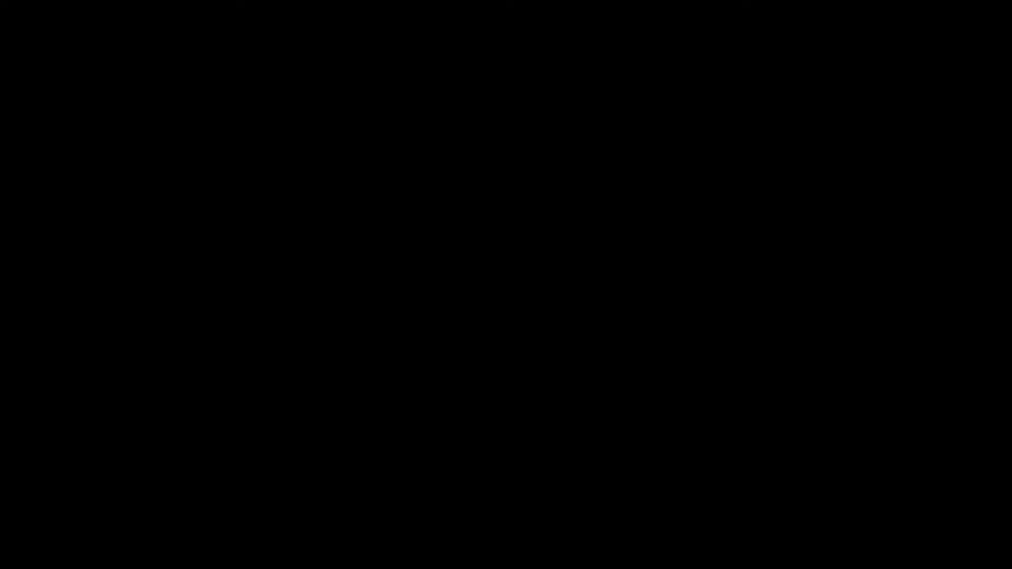